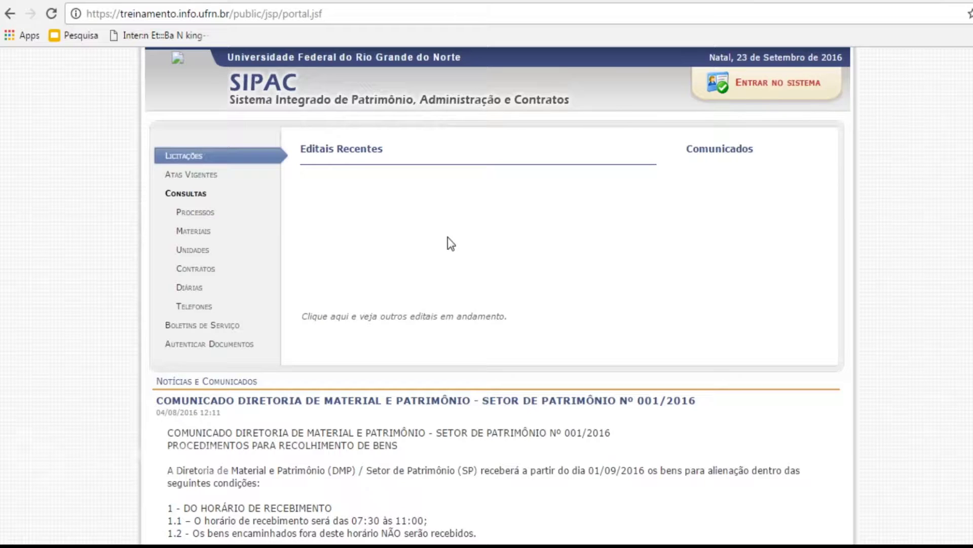
Open the system login page and sign in with the user's login name and password.
{"action": "left_click", "coordinate": [761, 92]}
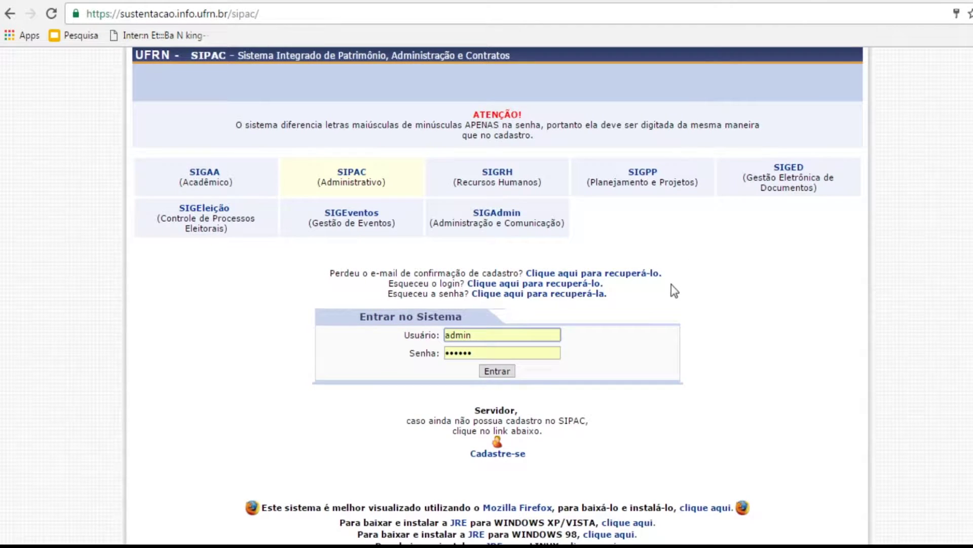
{"action": "key", "text": "ctrl+a"}
{"action": "key", "text": "BackSpace"}
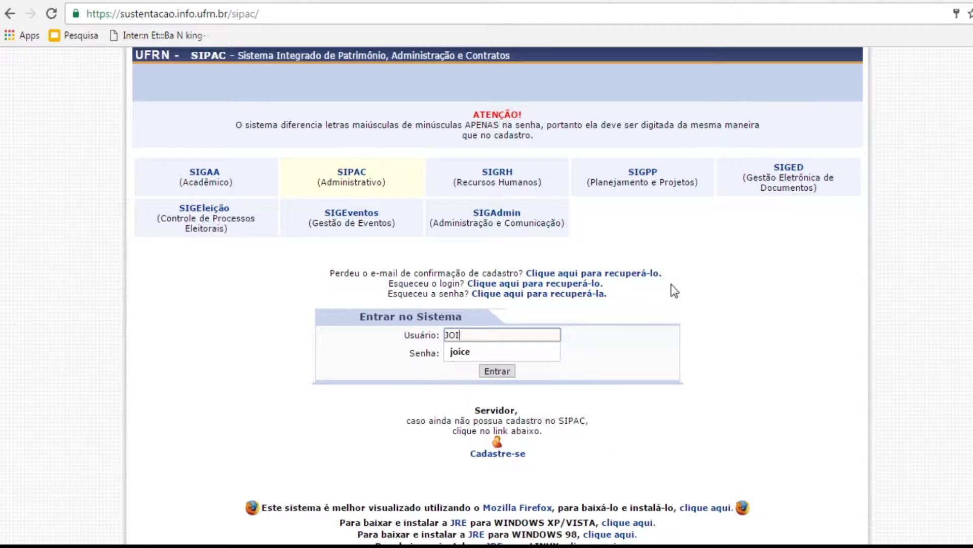
{"action": "key", "text": "Caps_Lock"}
{"action": "type", "text": "joice"}
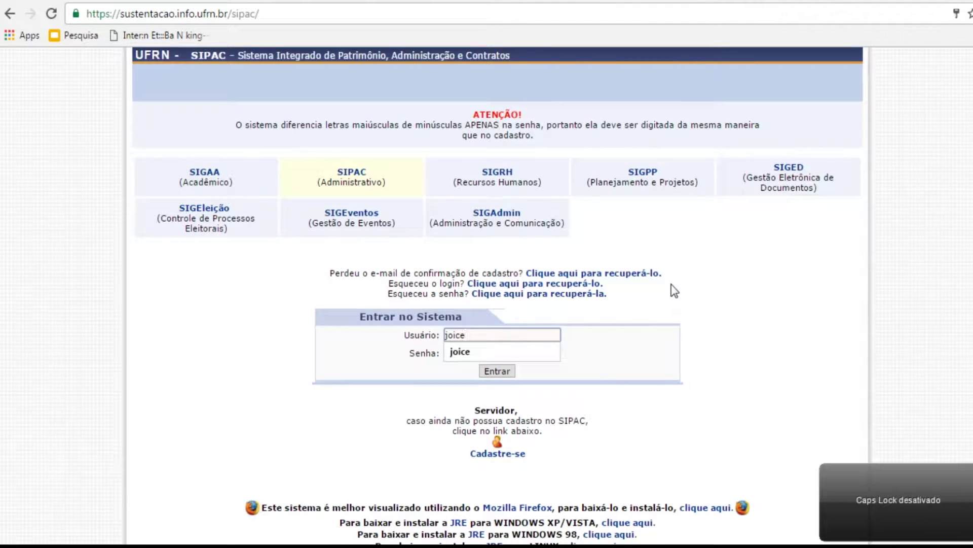
{"action": "key", "text": "Tab"}
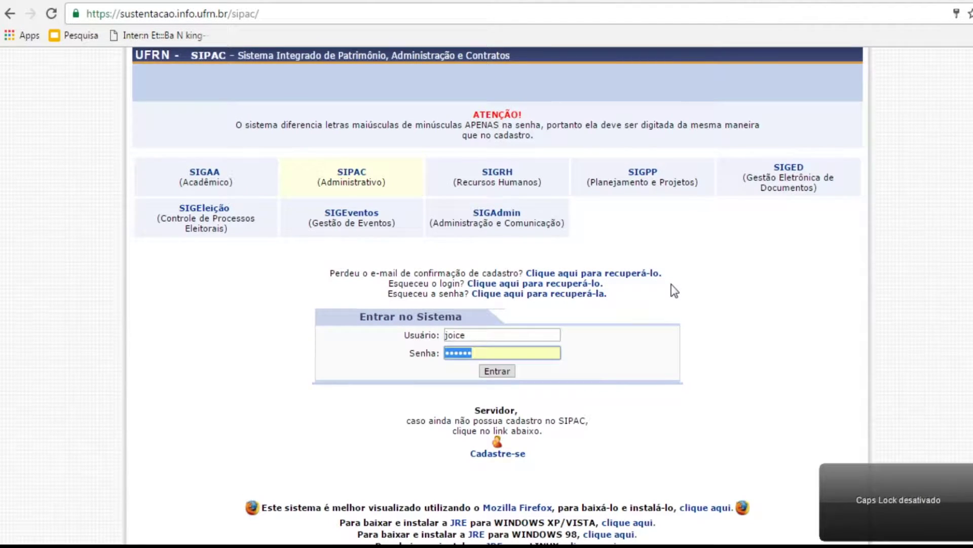
{"action": "type", "text": "•••••"}
{"action": "key", "text": "Return"}
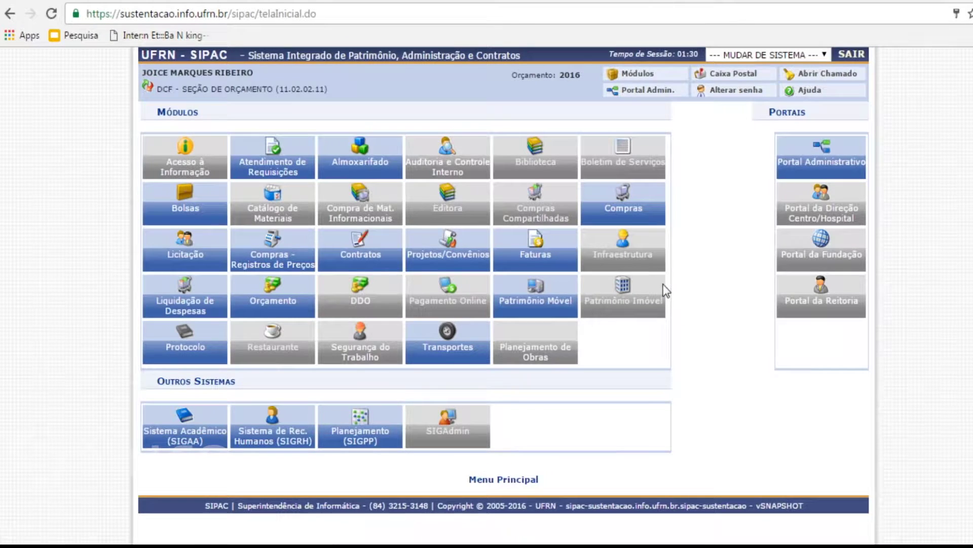
Start a new Nota de Dotação in the Orçamento module and set its Valor to 1.000.000,00.
{"action": "left_click", "coordinate": [281, 308]}
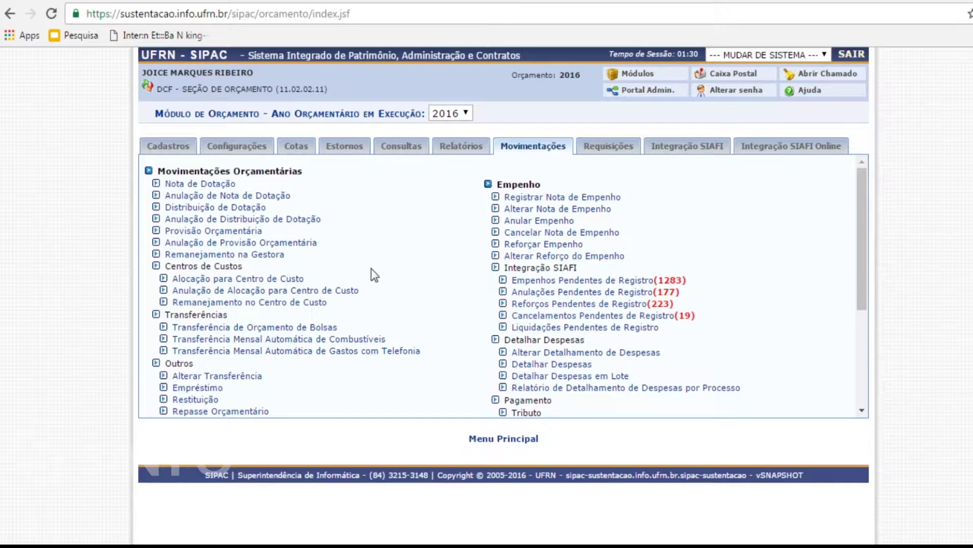
{"action": "left_click", "coordinate": [224, 184]}
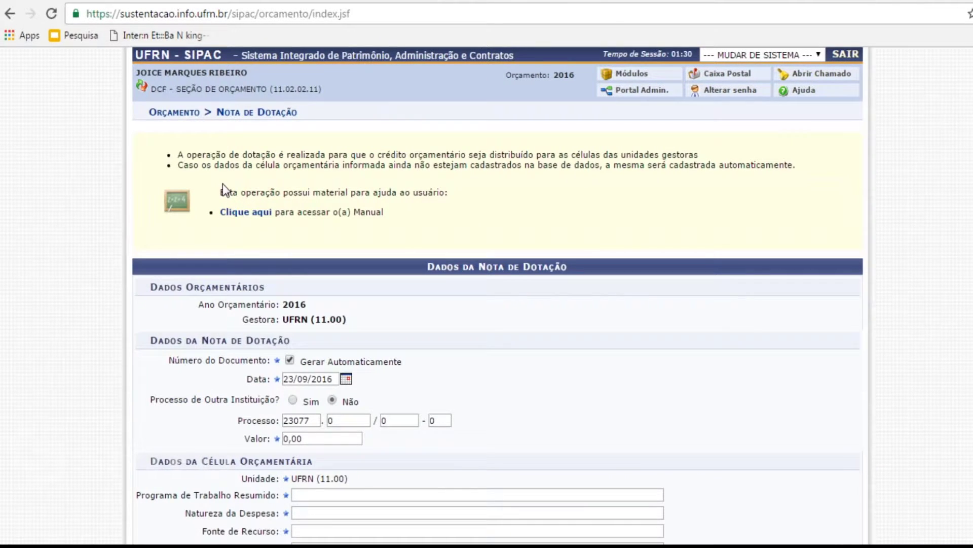
{"action": "scroll", "coordinate": [436, 207], "scroll_direction": "down", "scroll_amount": 5}
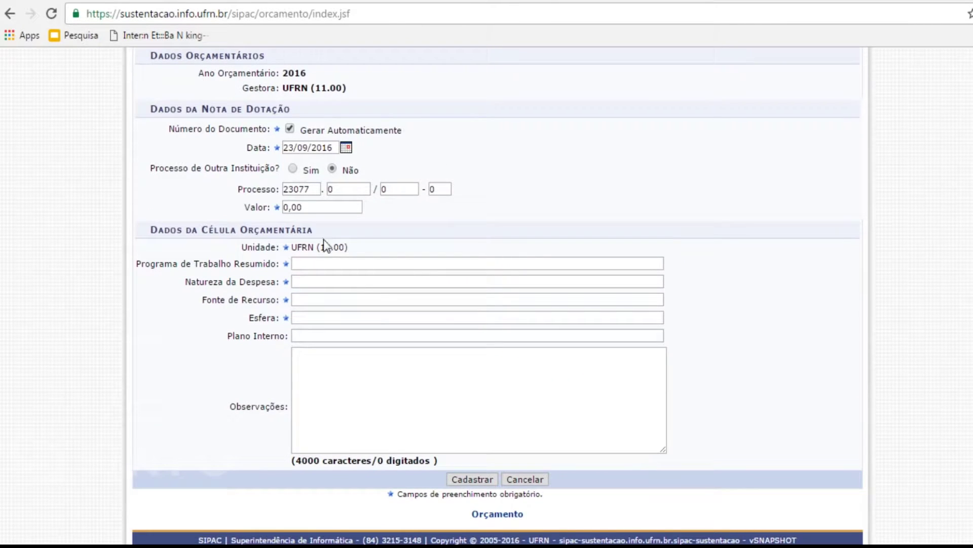
{"action": "left_click", "coordinate": [328, 207]}
{"action": "type", "text": "1,000000"}
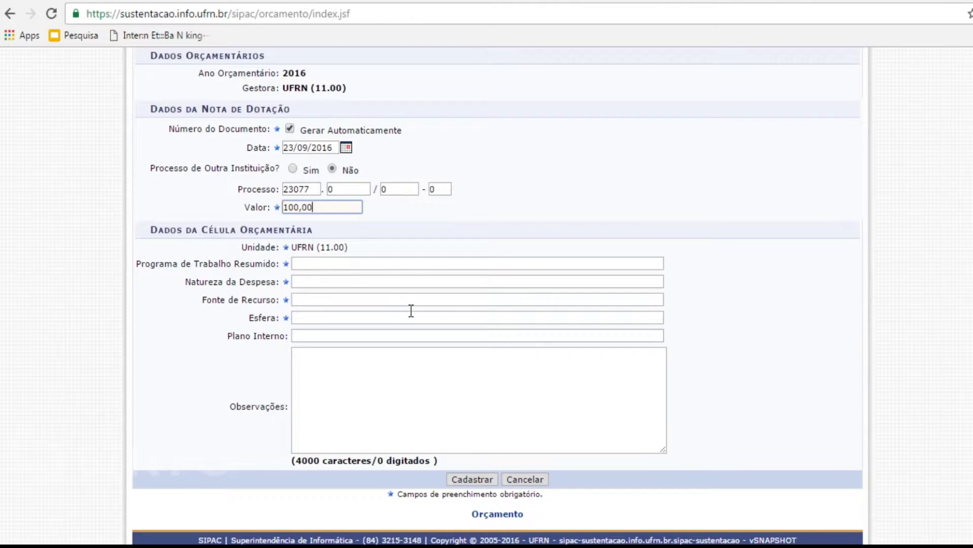
{"action": "type", "text": "000.0"}
Fill the budget cell with Programa de Trabalho Resumido 108332 and Natureza da Despesa CUSTEIO (339000).
{"action": "left_click", "coordinate": [385, 264]}
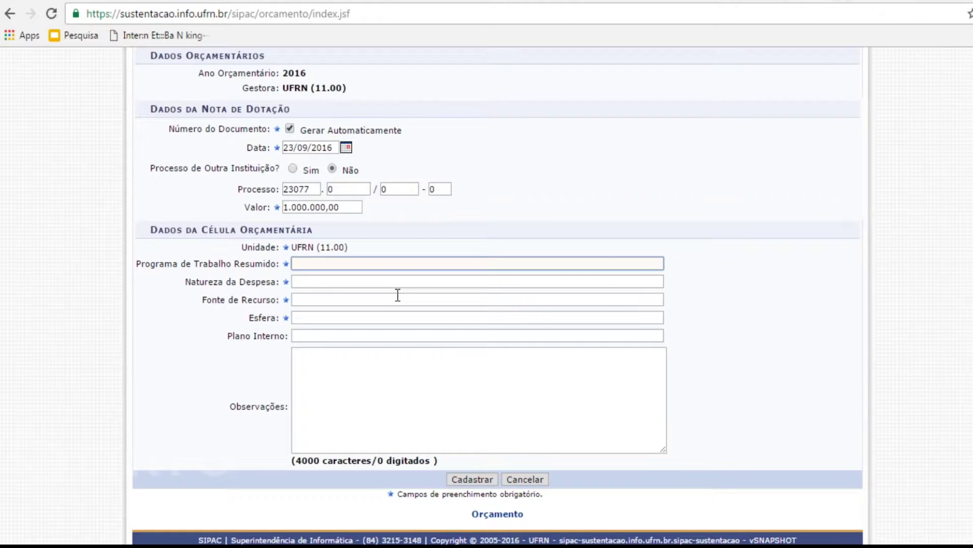
{"action": "type", "text": "108"}
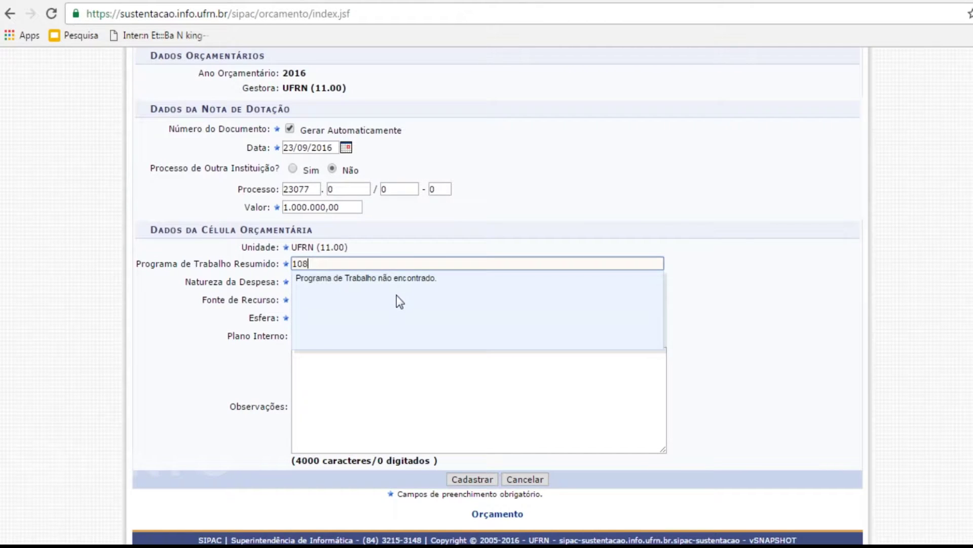
{"action": "type", "text": "332"}
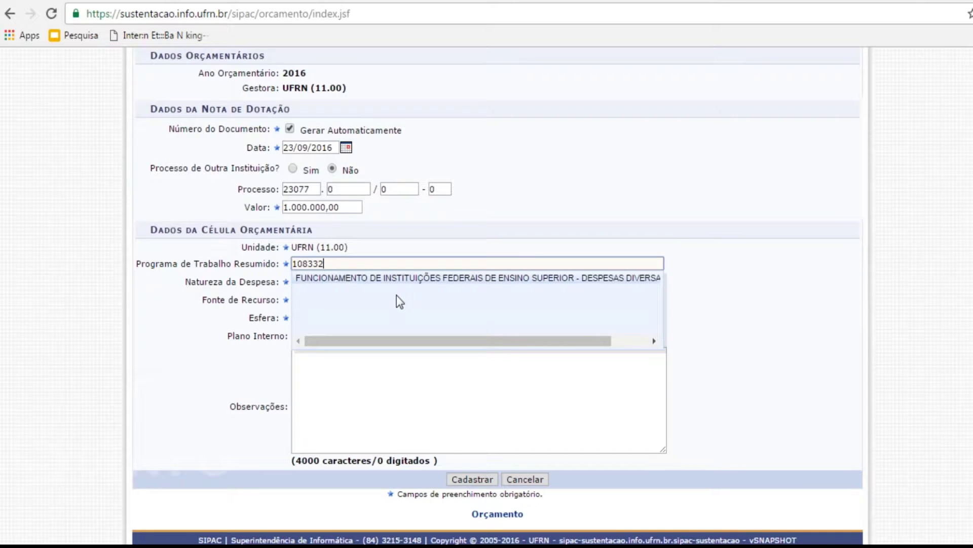
{"action": "left_click", "coordinate": [412, 278]}
{"action": "left_click", "coordinate": [357, 283]}
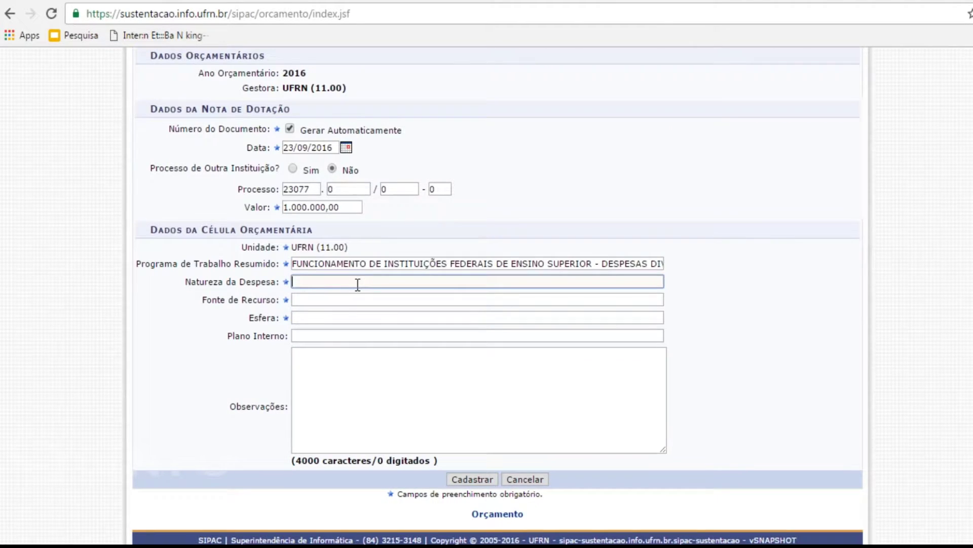
{"action": "type", "text": "33"}
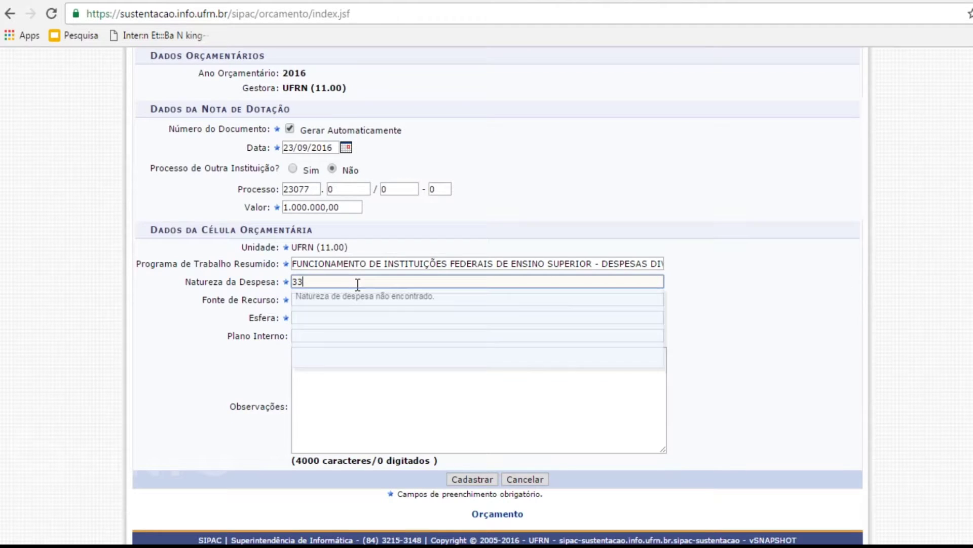
{"action": "type", "text": "9000"}
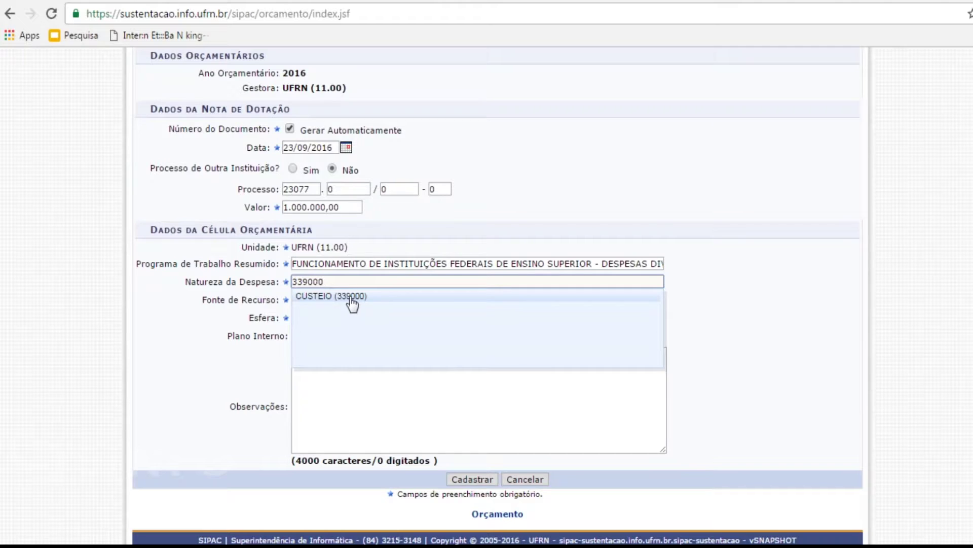
{"action": "left_click", "coordinate": [352, 299]}
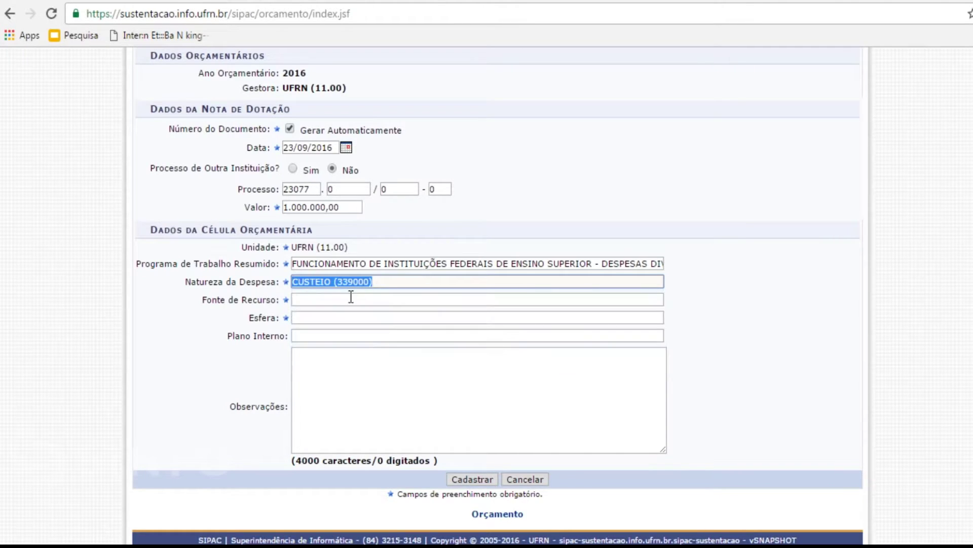
{"action": "left_click", "coordinate": [341, 299]}
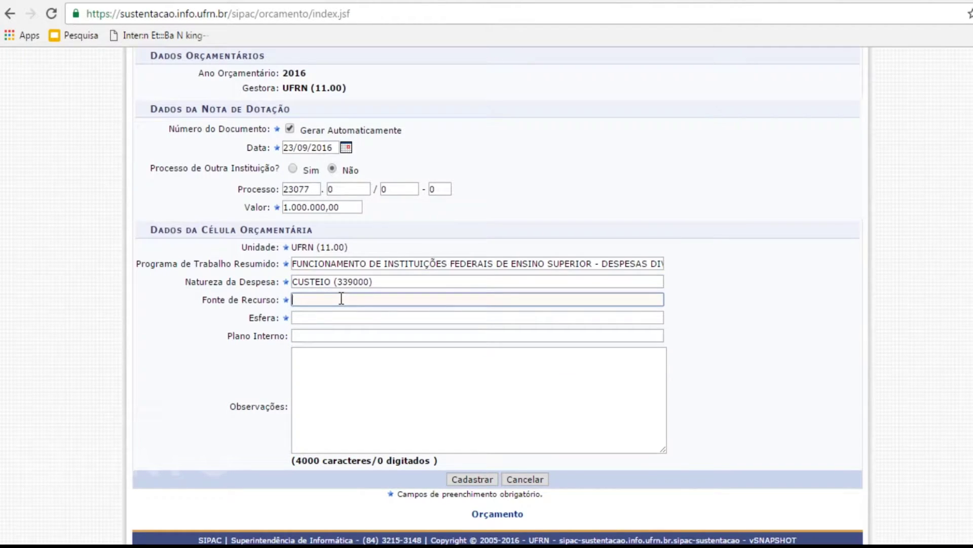
{"action": "type", "text": "0112"}
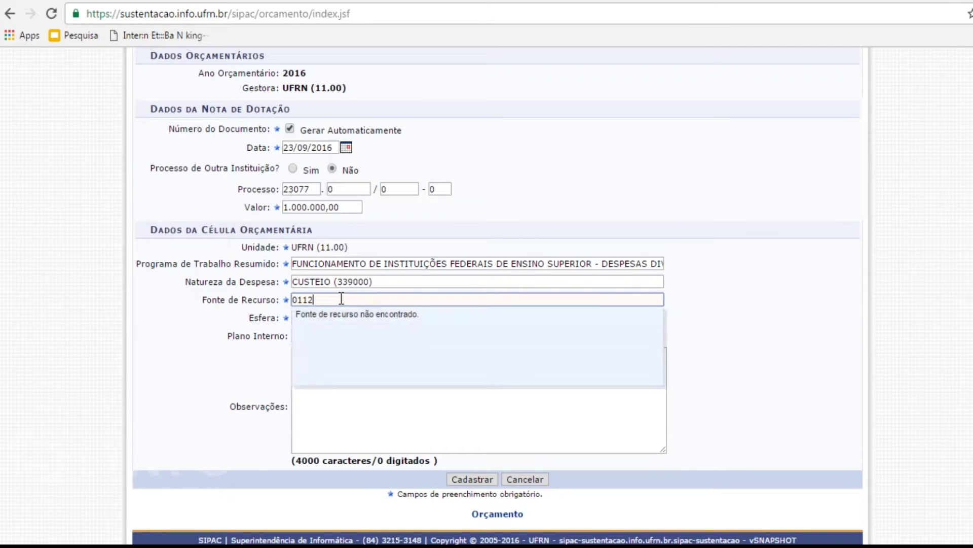
{"action": "type", "text": "000000"}
{"action": "left_click", "coordinate": [355, 316]}
{"action": "left_click", "coordinate": [336, 317]}
{"action": "type", "text": "1"}
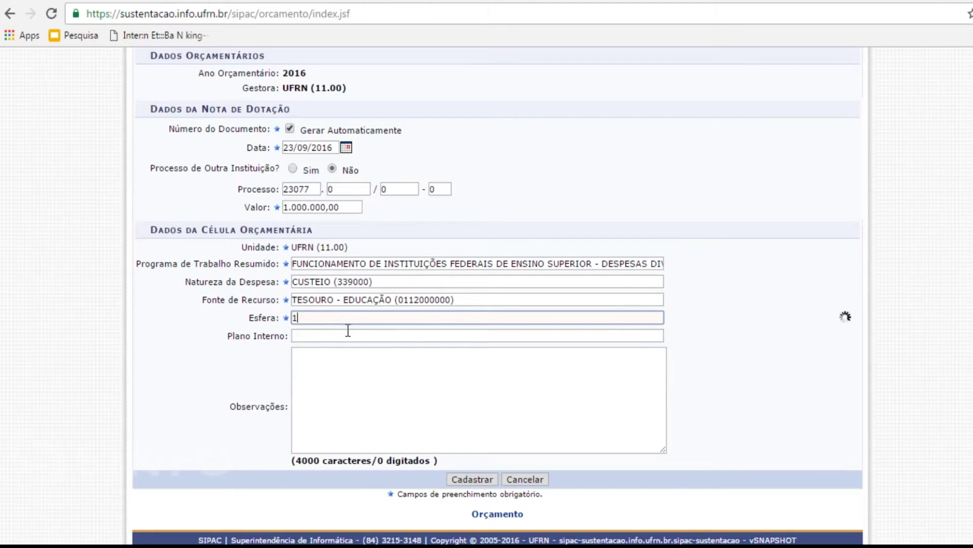
{"action": "left_click", "coordinate": [329, 339]}
{"action": "left_click", "coordinate": [327, 337]}
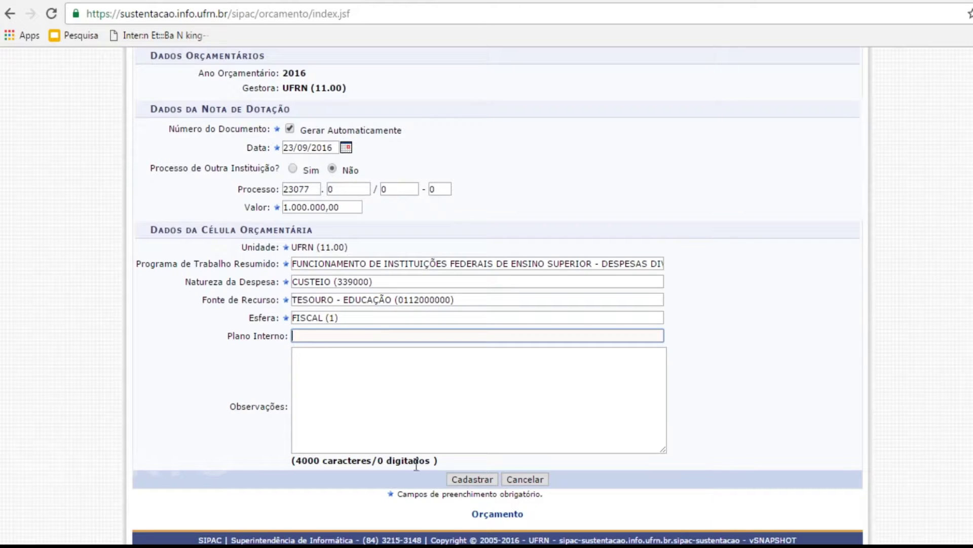
{"action": "left_click", "coordinate": [478, 478]}
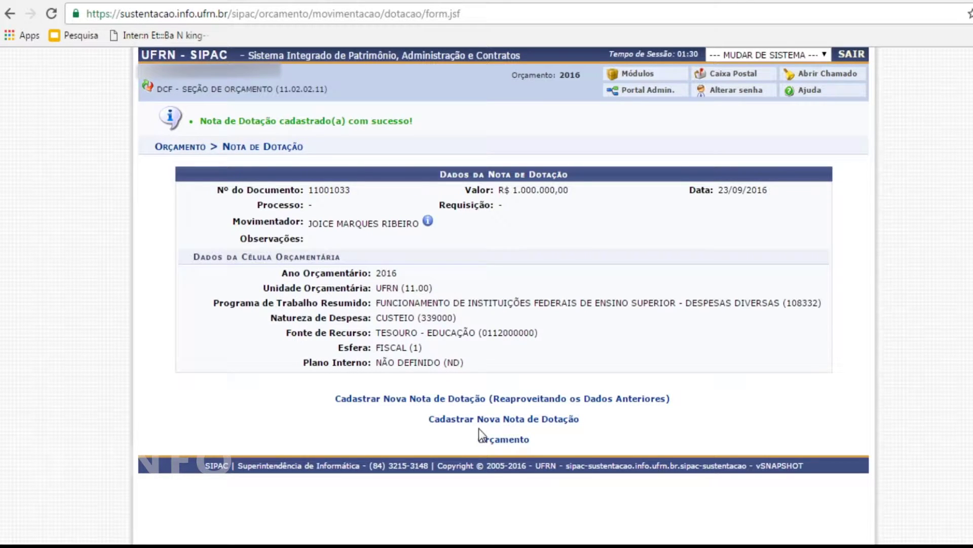
Review the registered note's document number and its budget cell data, including budget year and Unidade Orçamentária.
{"action": "left_click_drag", "start_coordinate": [232, 190], "coordinate": [365, 189]}
{"action": "left_click", "coordinate": [363, 207]}
{"action": "left_click_drag", "start_coordinate": [200, 256], "coordinate": [357, 256]}
{"action": "left_click", "coordinate": [404, 257]}
{"action": "left_click_drag", "start_coordinate": [348, 273], "coordinate": [413, 272]}
{"action": "left_click", "coordinate": [459, 292]}
{"action": "left_click_drag", "start_coordinate": [335, 288], "coordinate": [453, 287]}
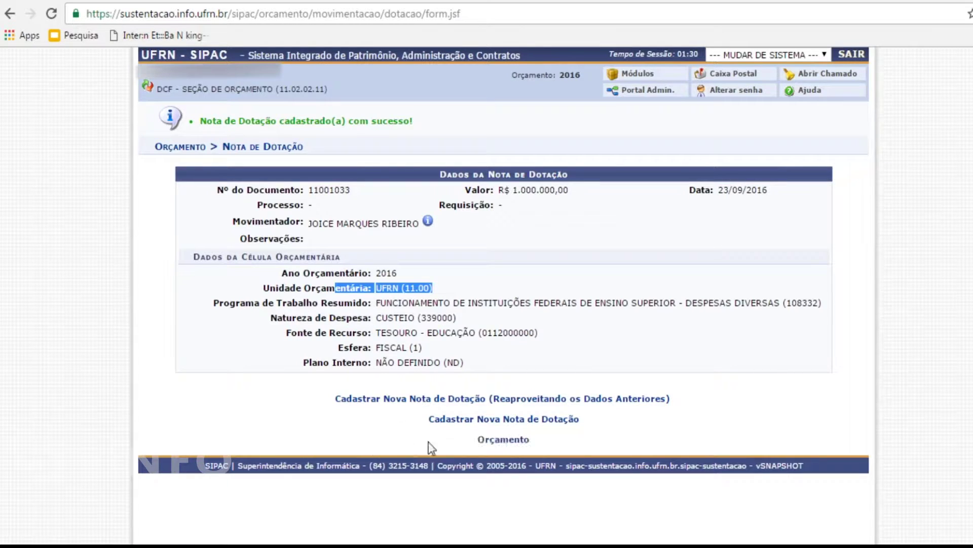
Return to the Orçamento module, start an Alocação para Centro de Custo and set its Valor to 500.000,00.
{"action": "left_click", "coordinate": [495, 440]}
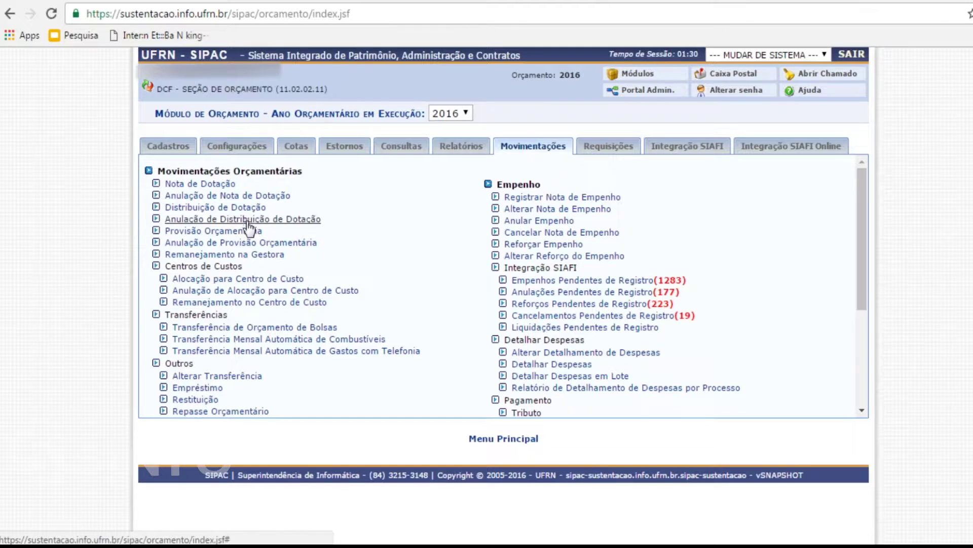
{"action": "left_click", "coordinate": [251, 278]}
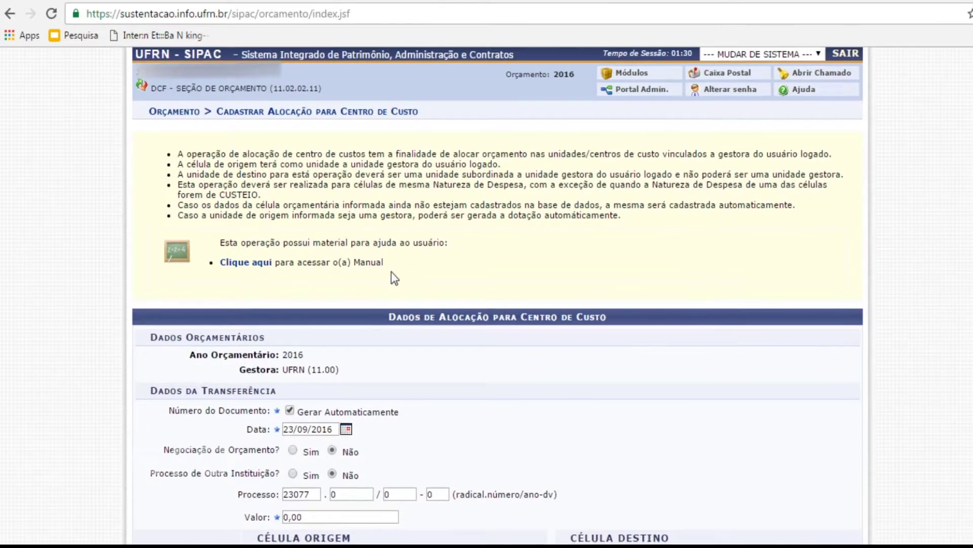
{"action": "scroll", "coordinate": [394, 278], "scroll_direction": "down", "scroll_amount": 3}
{"action": "scroll", "coordinate": [395, 278], "scroll_direction": "down", "scroll_amount": 2}
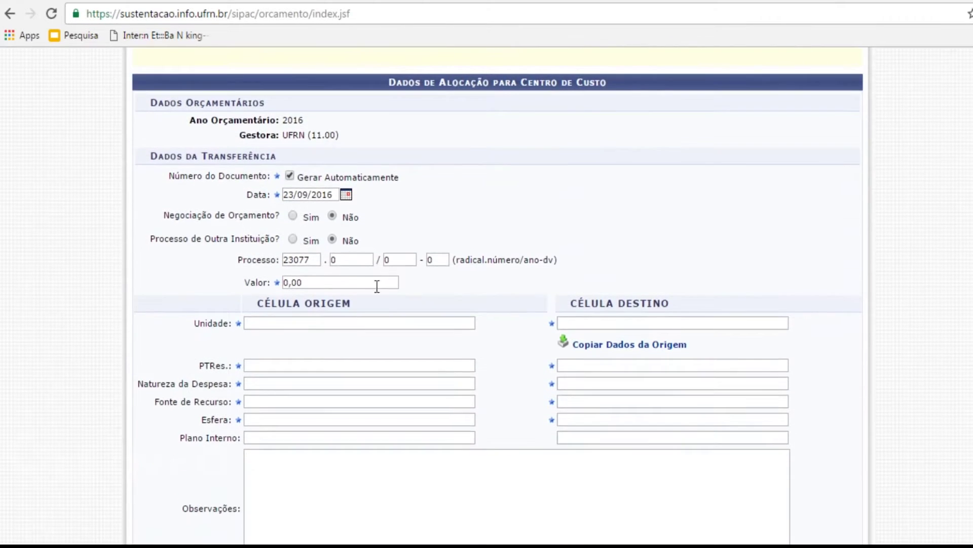
{"action": "left_click_drag", "start_coordinate": [324, 281], "coordinate": [279, 280]}
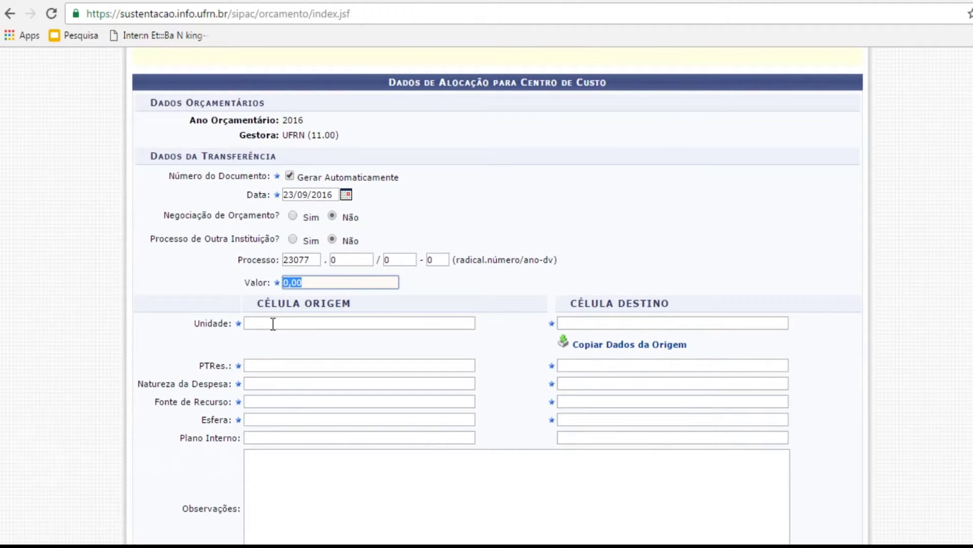
{"action": "type", "text": "500,00"}
{"action": "type", "text": "000"}
Set the origin cell's Unidade to Universidade Federal do Rio Grande do Norte (code 1100) and its PTRes. to 108332.
{"action": "left_click", "coordinate": [263, 323]}
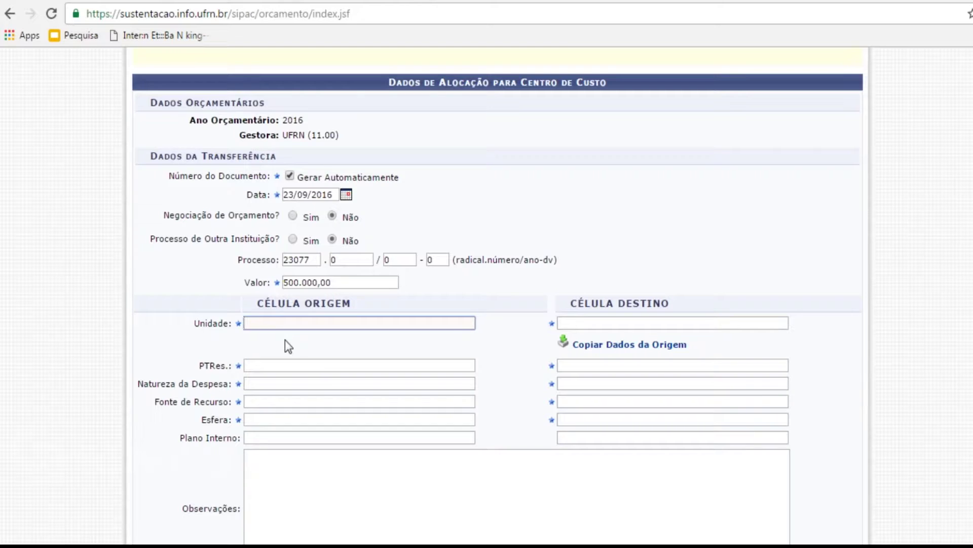
{"action": "type", "text": "1100"}
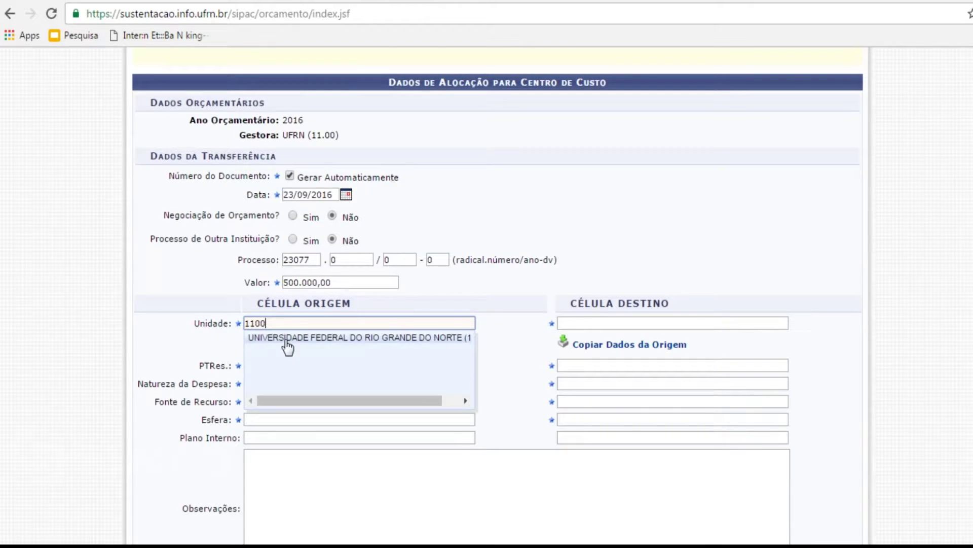
{"action": "left_click", "coordinate": [311, 339]}
{"action": "left_click", "coordinate": [322, 368]}
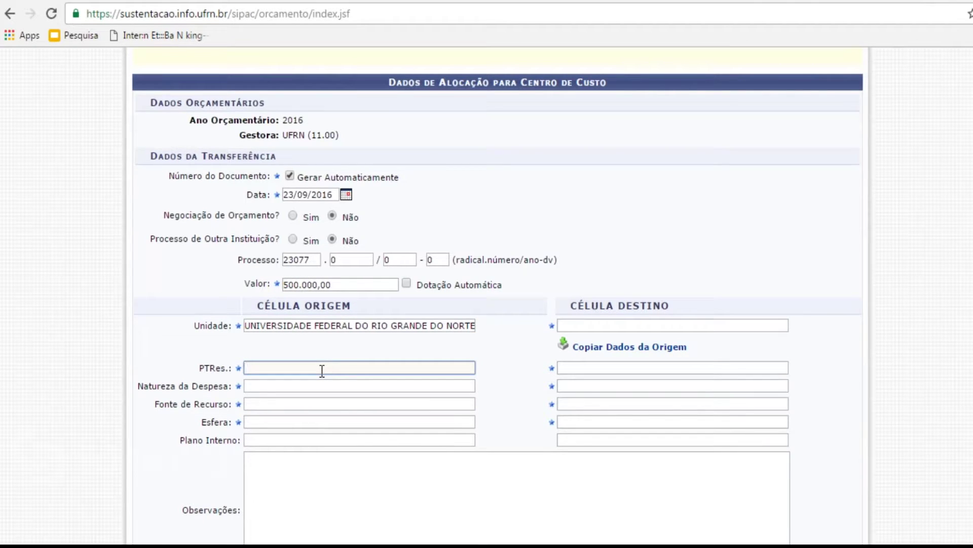
{"action": "type", "text": "108332"}
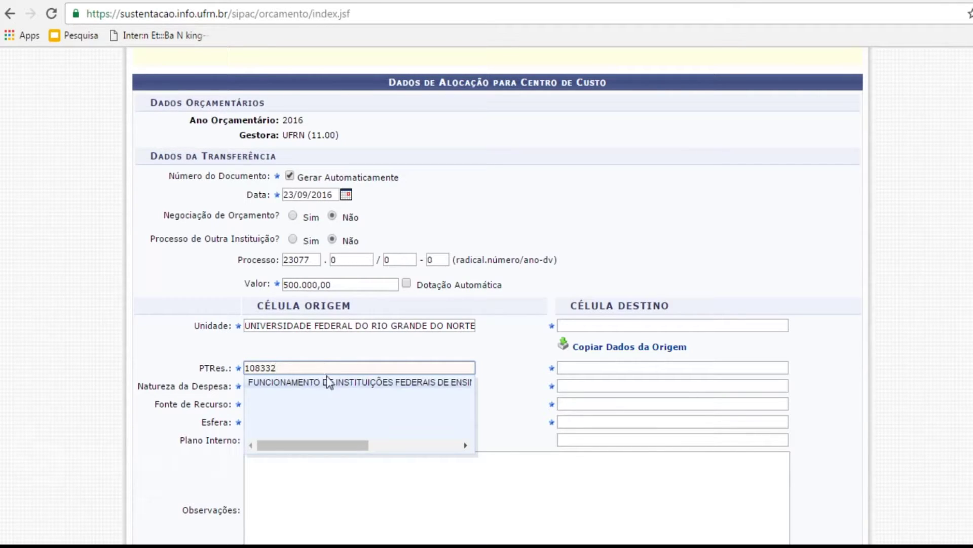
{"action": "left_click", "coordinate": [332, 383]}
Confirm the origin cell's PTRes. 108332 and set its Natureza da Despesa to CUSTEIO (339000).
{"action": "left_click", "coordinate": [309, 385]}
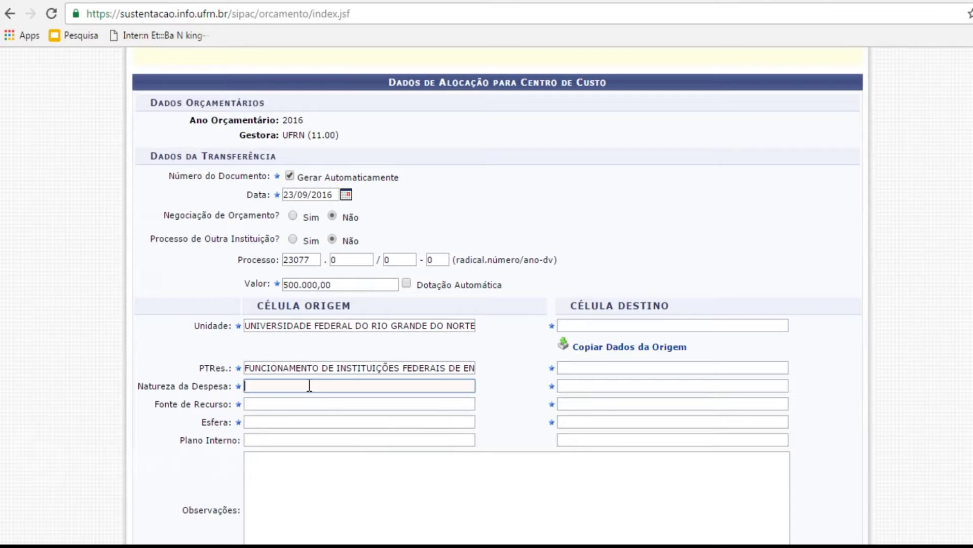
{"action": "type", "text": "339000"}
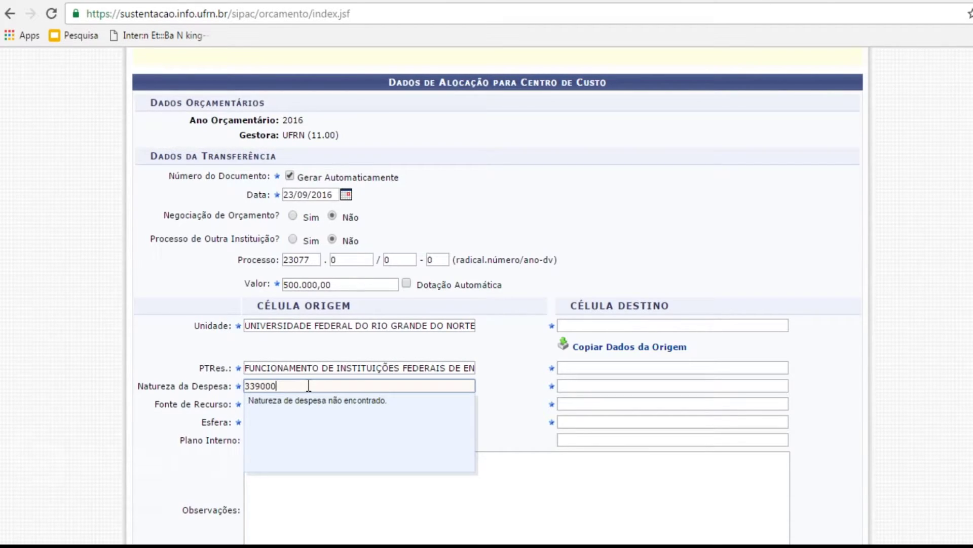
{"action": "left_click", "coordinate": [312, 403]}
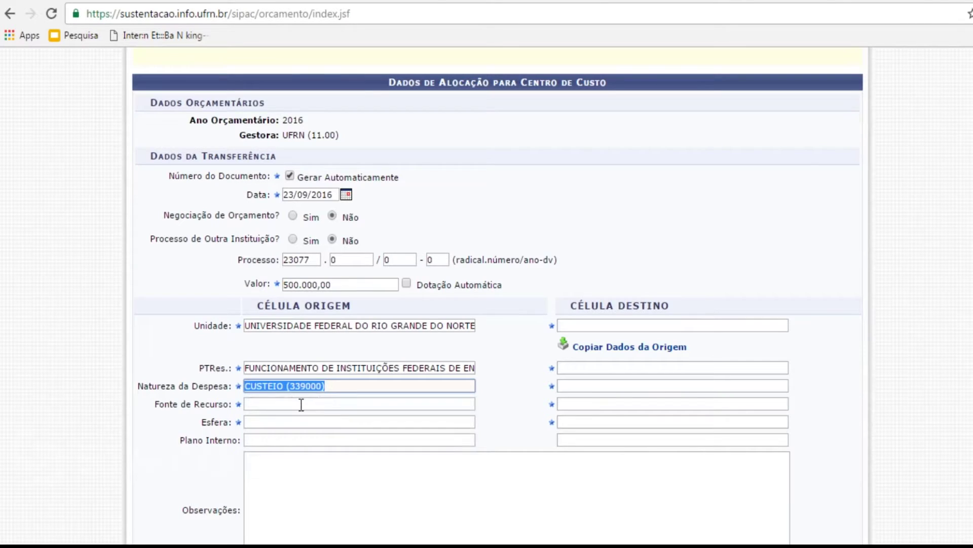
{"action": "left_click", "coordinate": [305, 403]}
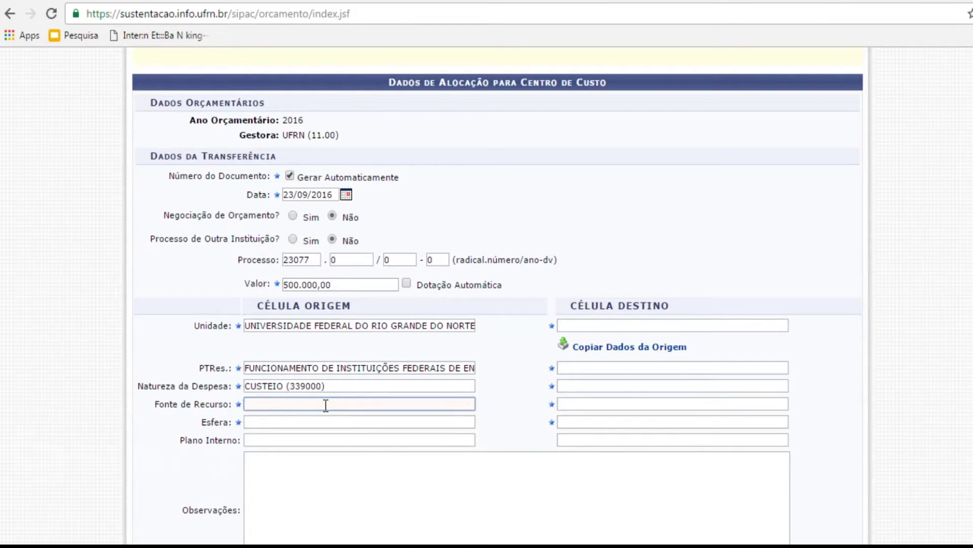
{"action": "type", "text": "0112000000"}
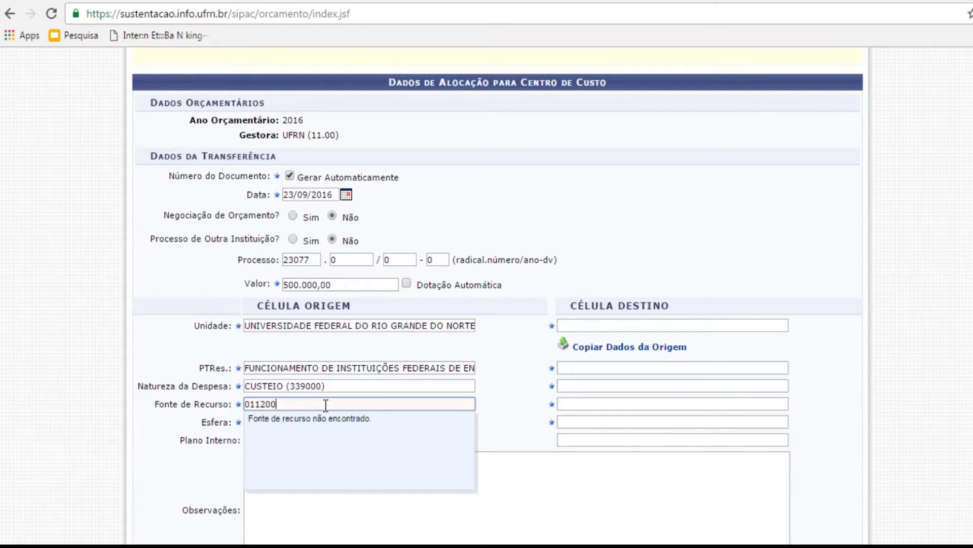
{"action": "left_click", "coordinate": [321, 418]}
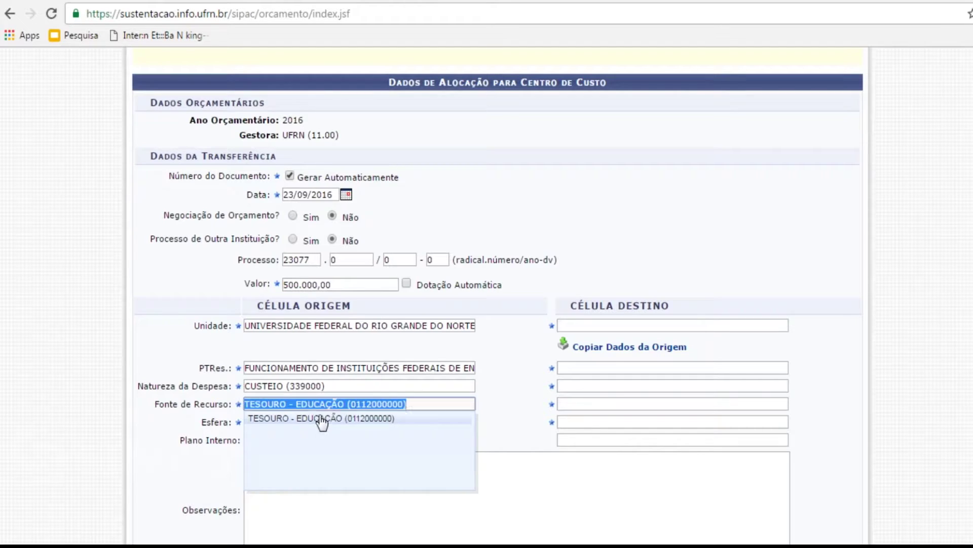
{"action": "left_click", "coordinate": [302, 422]}
{"action": "type", "text": "1"}
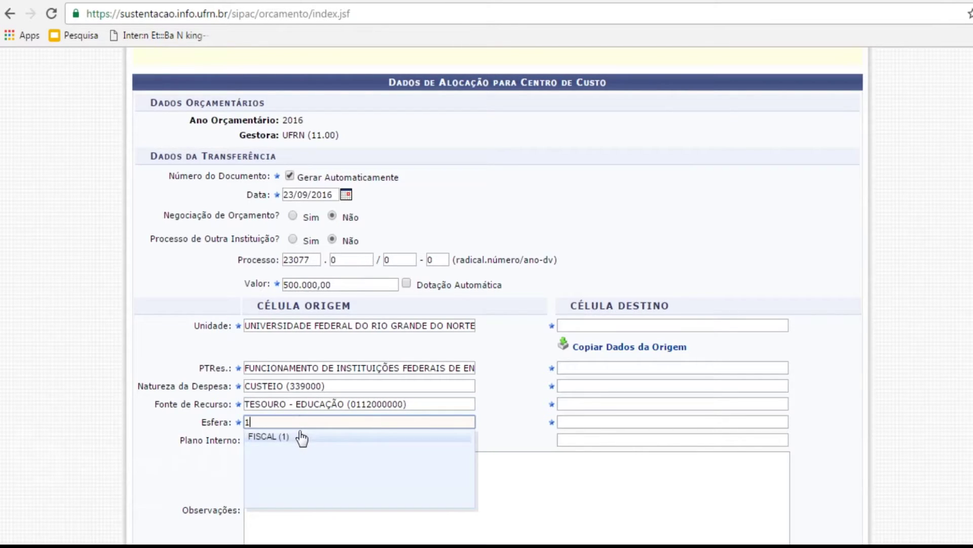
{"action": "left_click", "coordinate": [304, 436]}
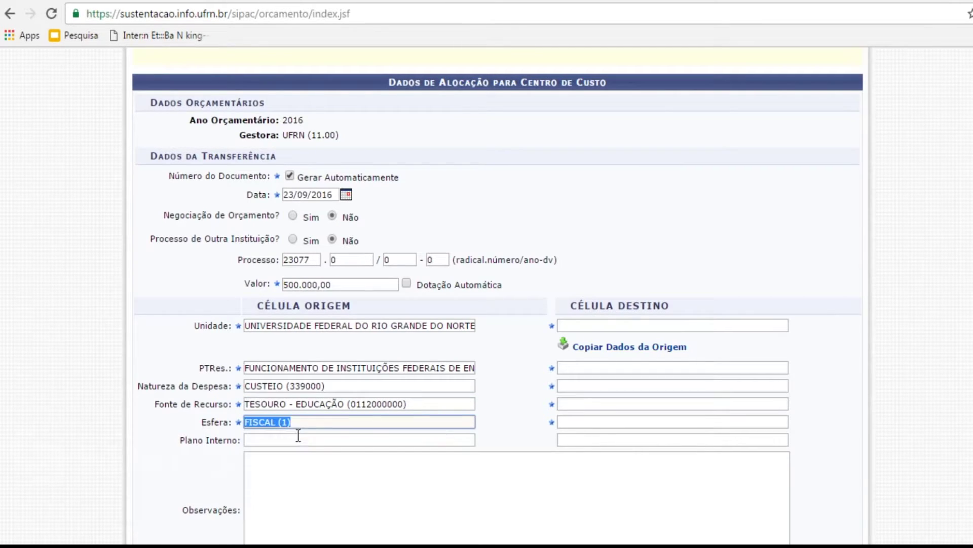
Fill the destination cell from the origin data with Unidade Superintendência de Informática (11.35), and register the allocation.
{"action": "left_click", "coordinate": [608, 349]}
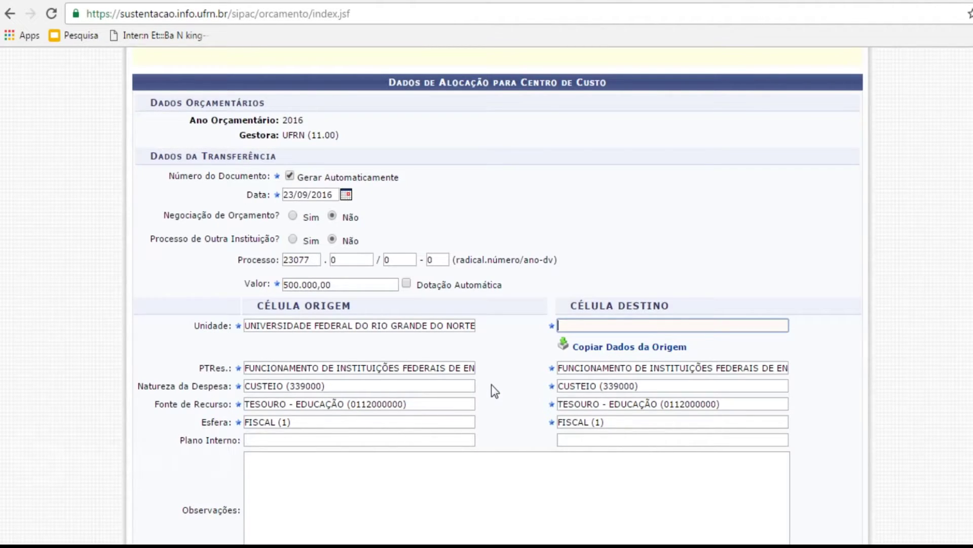
{"action": "type", "text": "1135"}
{"action": "left_click", "coordinate": [629, 341]}
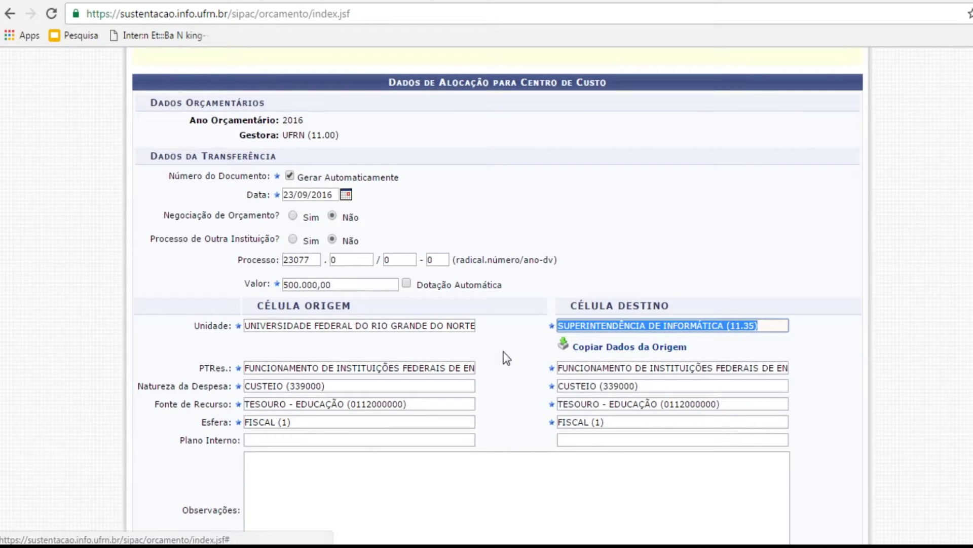
{"action": "scroll", "coordinate": [504, 355], "scroll_direction": "down", "scroll_amount": 2}
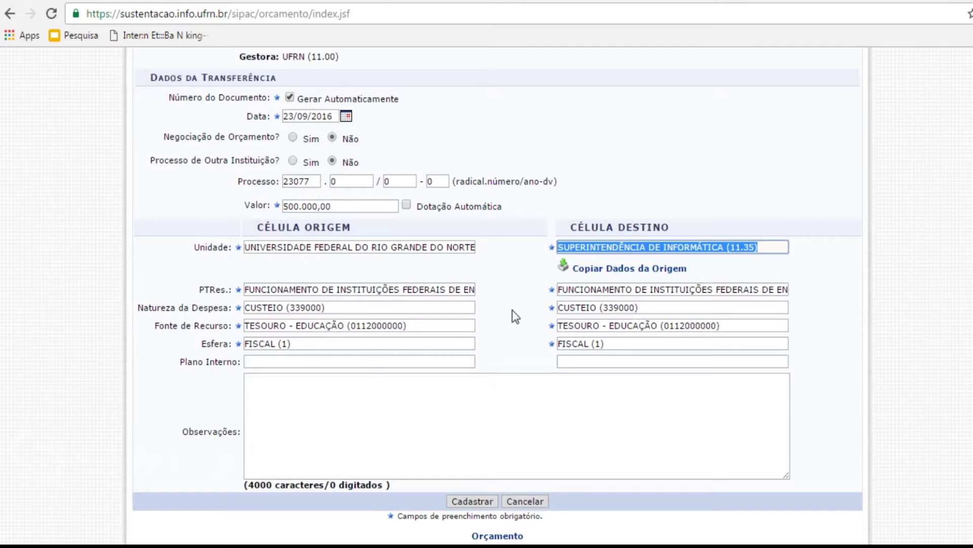
{"action": "left_click", "coordinate": [480, 502]}
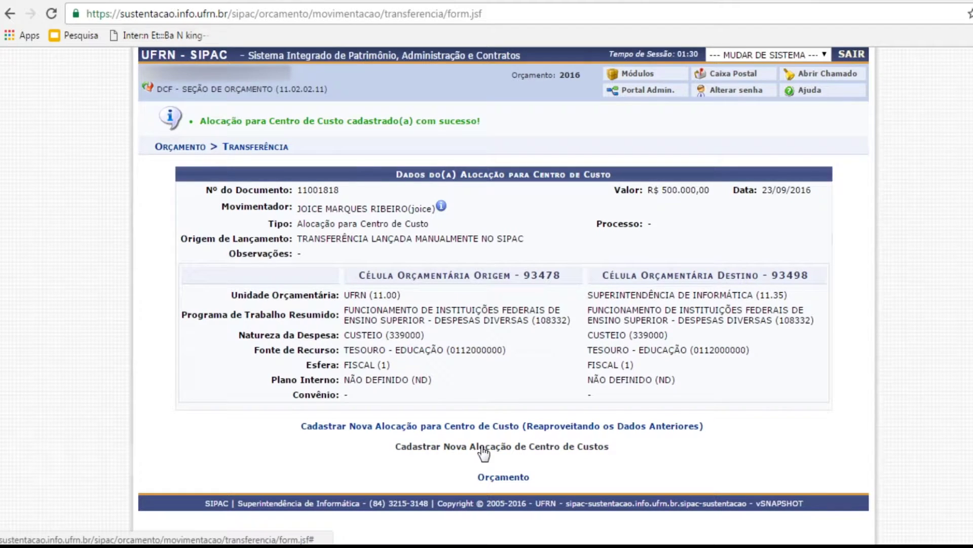
Open the Extrato Orçamentário por Unidade report, set Data Inicial to 22/09/2016, and try to generate it without a Unidade.
{"action": "left_click", "coordinate": [507, 479]}
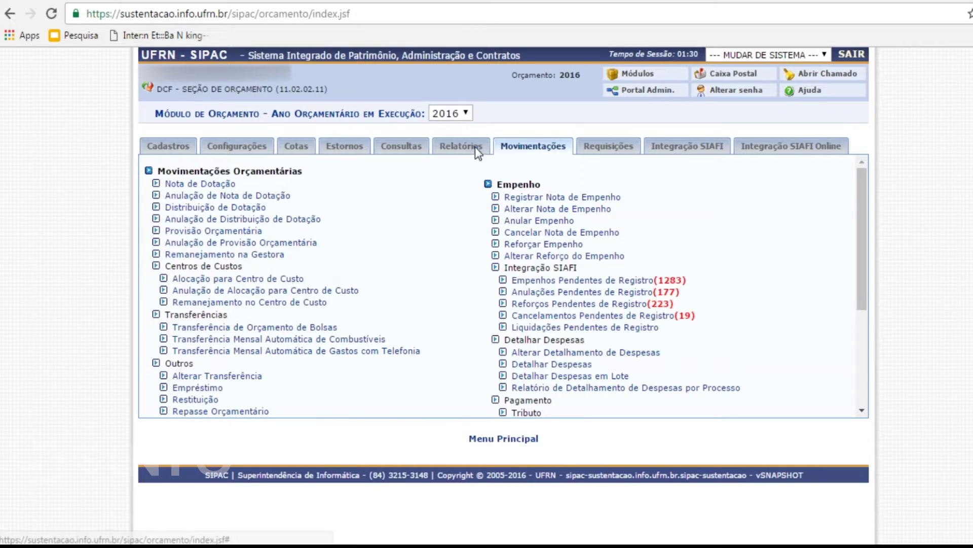
{"action": "left_click", "coordinate": [476, 147]}
{"action": "left_click", "coordinate": [552, 198]}
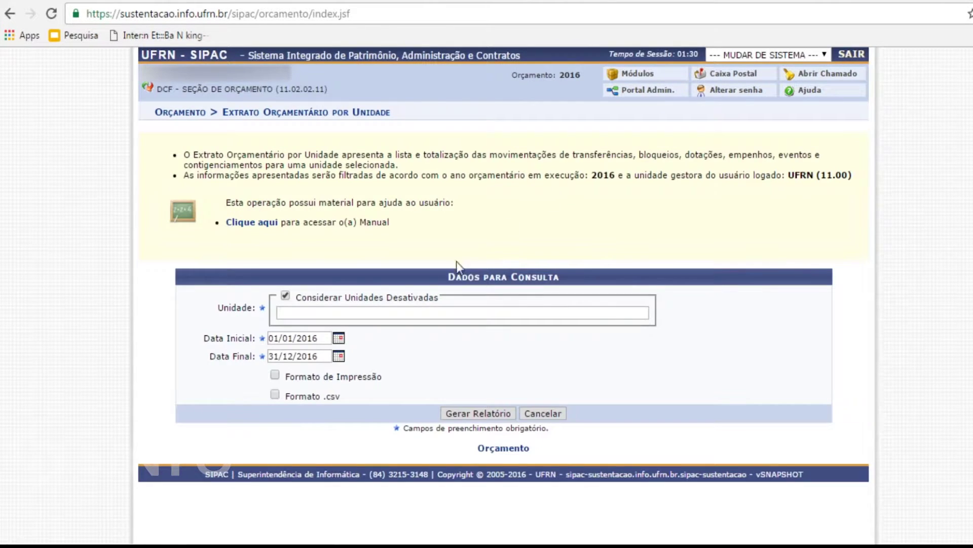
{"action": "left_click", "coordinate": [455, 313]}
{"action": "left_click_drag", "start_coordinate": [318, 339], "coordinate": [254, 342]}
{"action": "key", "text": "BackSpace"}
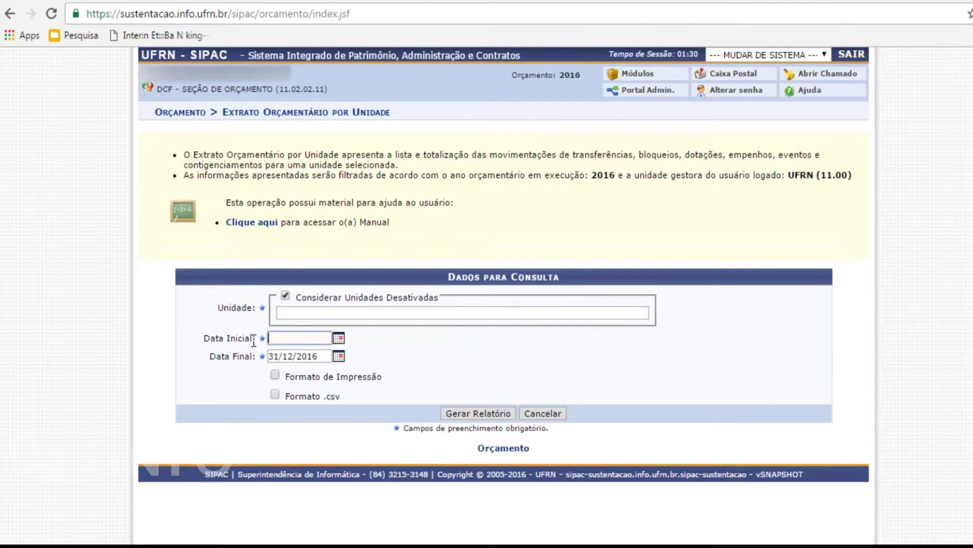
{"action": "type", "text": "22/09/2016"}
{"action": "left_click_drag", "start_coordinate": [324, 356], "coordinate": [258, 356]}
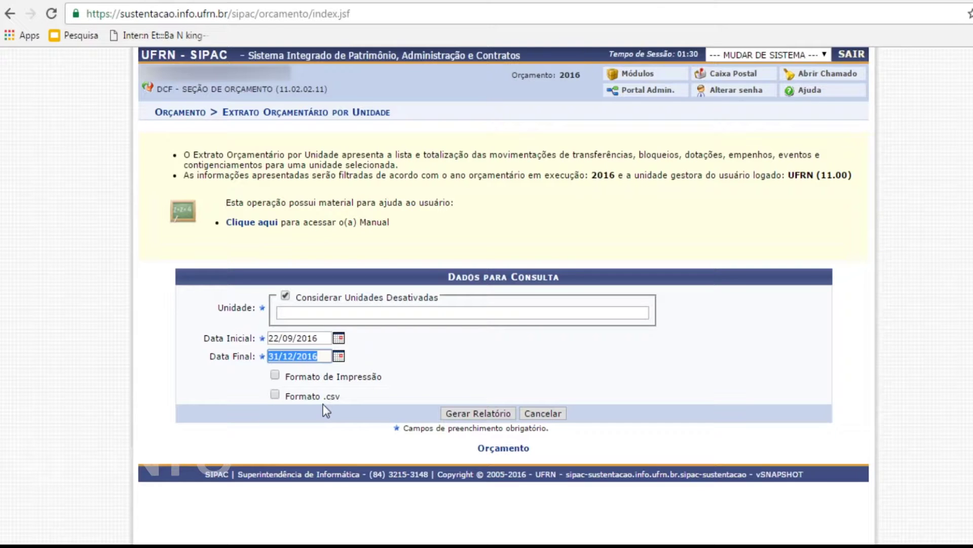
{"action": "left_click", "coordinate": [472, 414]}
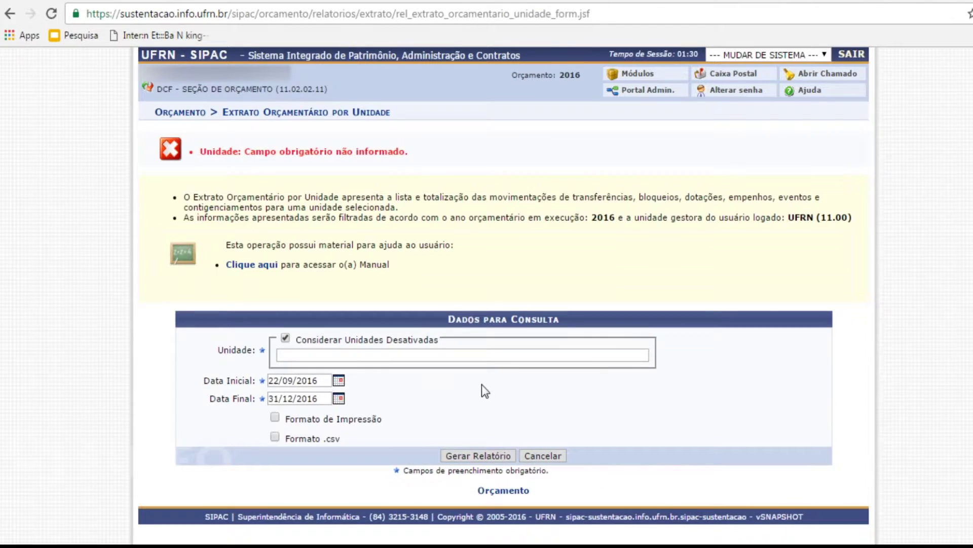
Set the report's Unidade to Superintendência de Informática (11.35) and generate the budget statement.
{"action": "left_click", "coordinate": [347, 356]}
{"action": "type", "text": "1136"}
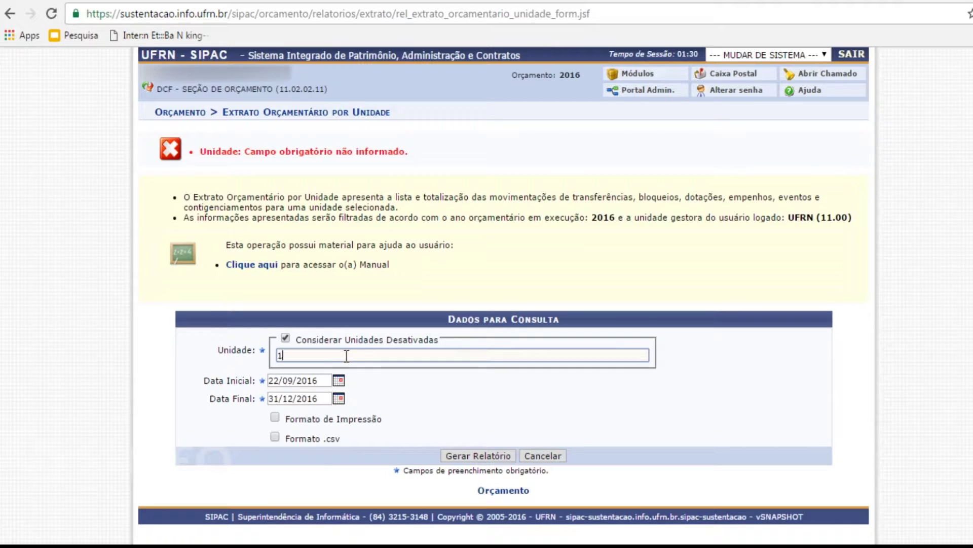
{"action": "key", "text": "BackSpace"}
{"action": "type", "text": "5"}
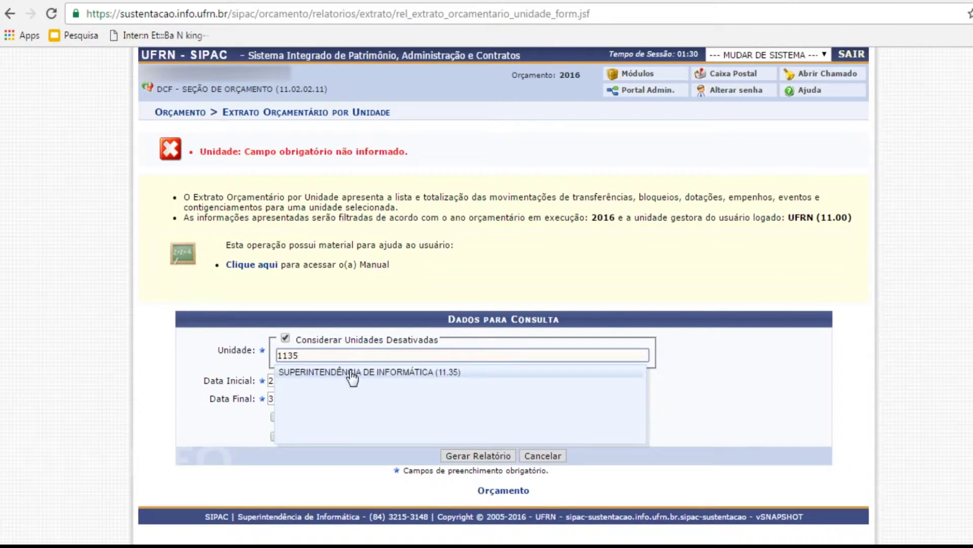
{"action": "left_click", "coordinate": [351, 373]}
{"action": "left_click", "coordinate": [468, 455]}
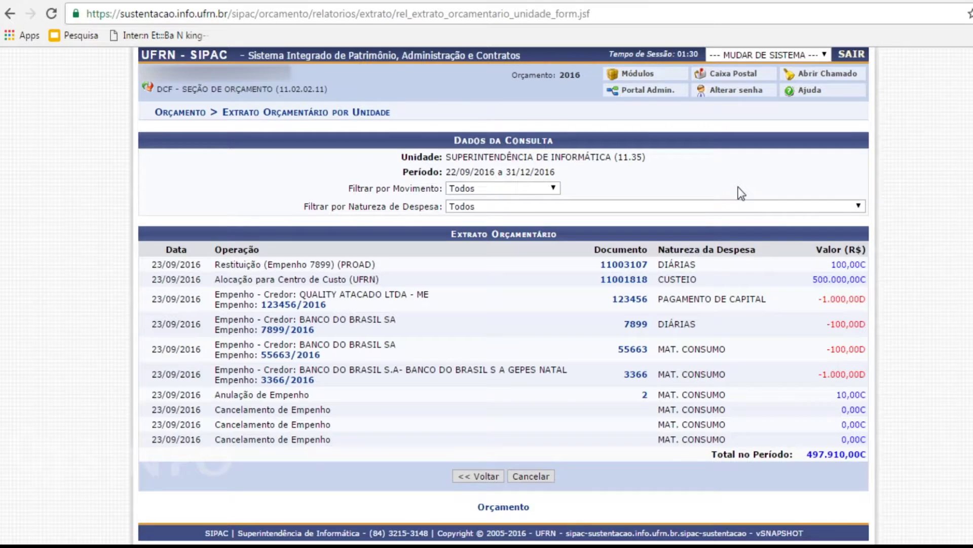
Review the Alocação para Centro de Custo entry in the statement, including its operation, Natureza da Despesa and value.
{"action": "left_click_drag", "start_coordinate": [148, 282], "coordinate": [385, 280]}
{"action": "left_click", "coordinate": [410, 281]}
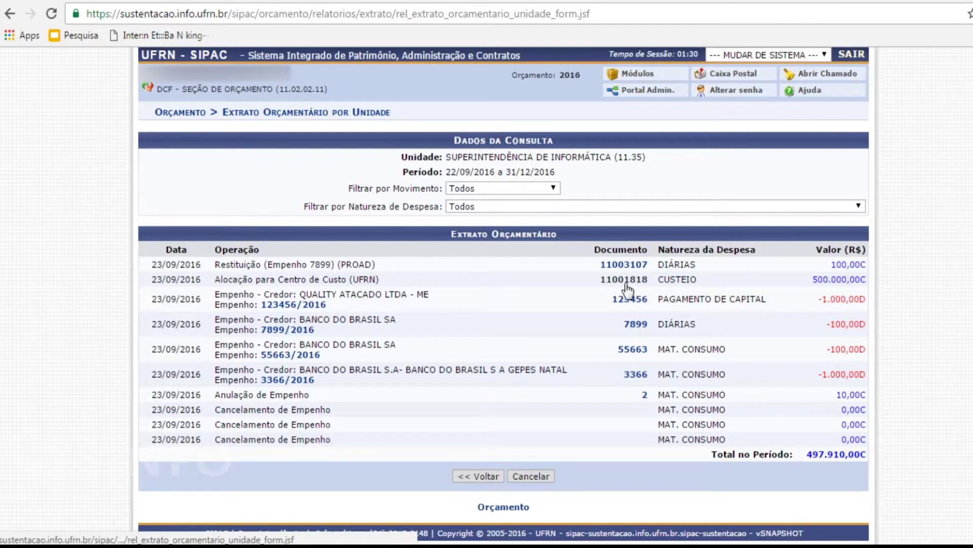
{"action": "double_click", "coordinate": [675, 280]}
{"action": "left_click_drag", "start_coordinate": [809, 280], "coordinate": [863, 282]}
{"action": "left_click", "coordinate": [789, 281]}
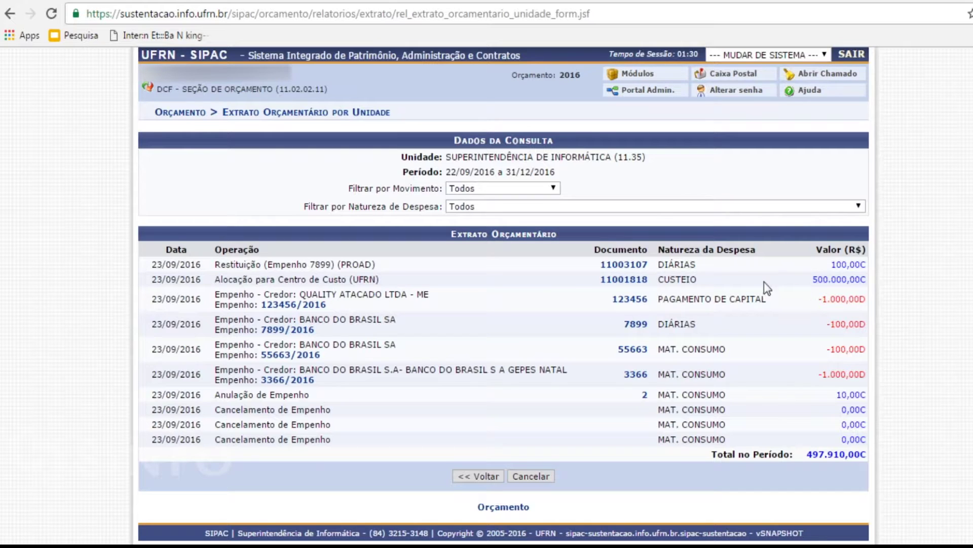
{"action": "left_click_drag", "start_coordinate": [810, 281], "coordinate": [855, 284]}
{"action": "left_click", "coordinate": [792, 285]}
Return to the Orçamento module and start a Remanejamento na Gestora.
{"action": "left_click", "coordinate": [190, 114]}
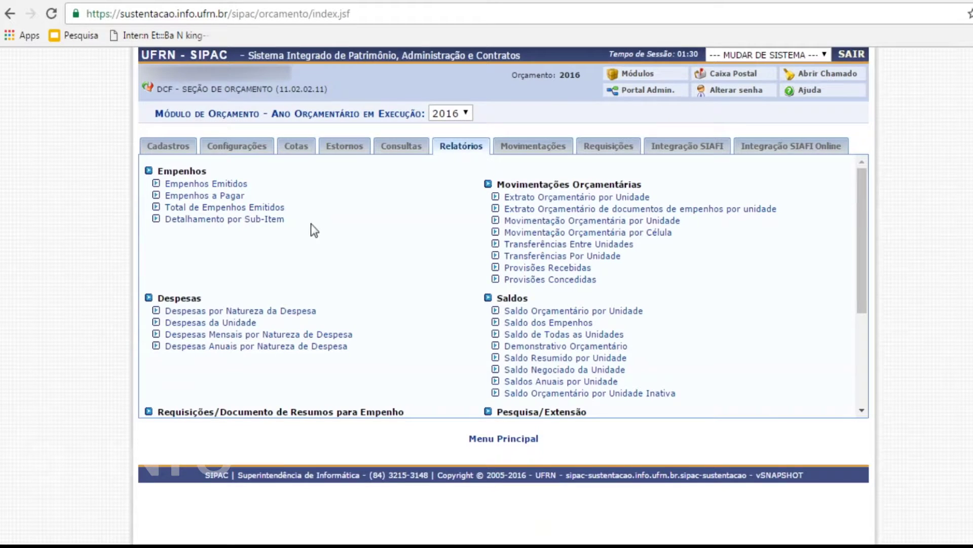
{"action": "left_click", "coordinate": [521, 148]}
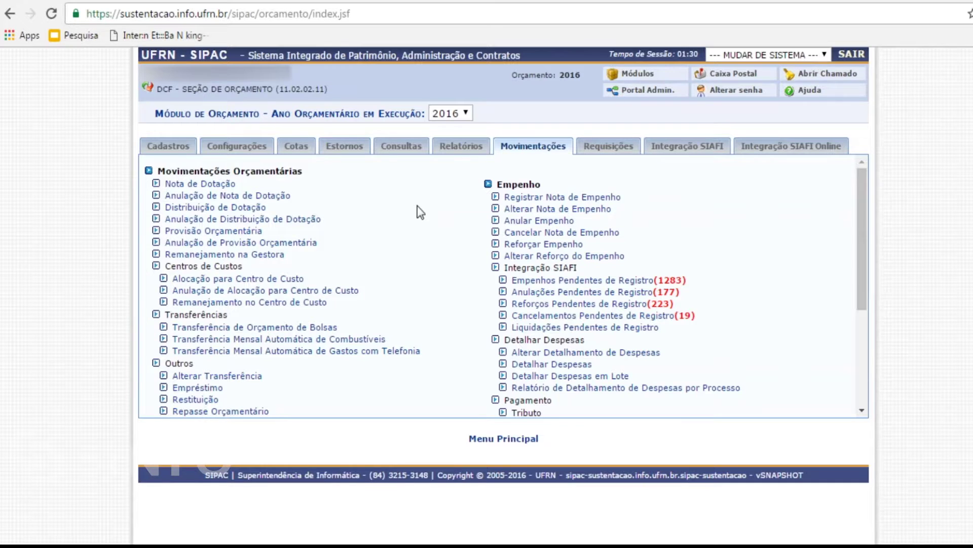
{"action": "left_click", "coordinate": [258, 256]}
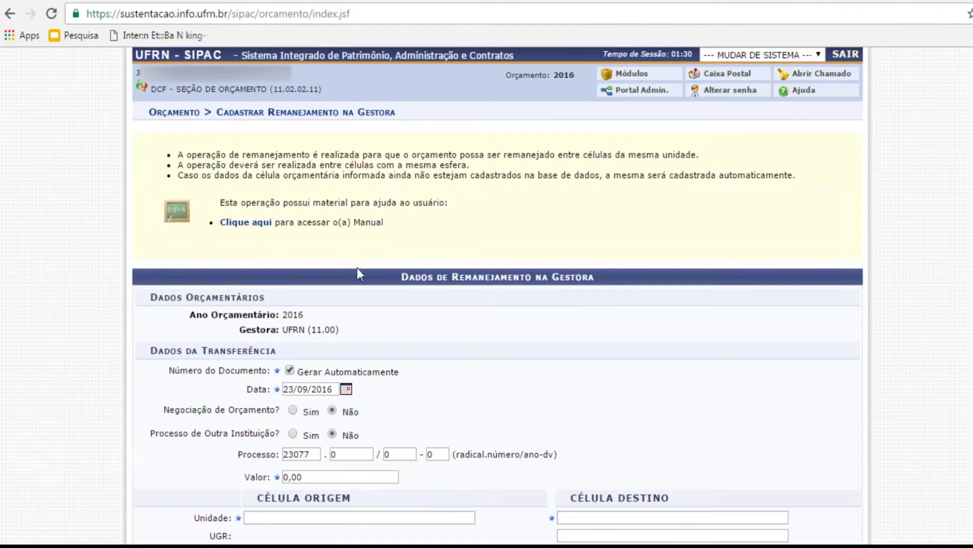
Set the reallocation's origin Unidade to Universidade Federal do Rio Grande do Norte (code 1100) and its PTRes. to 108332.
{"action": "scroll", "coordinate": [380, 274], "scroll_direction": "down", "scroll_amount": 5}
{"action": "left_click", "coordinate": [323, 283]}
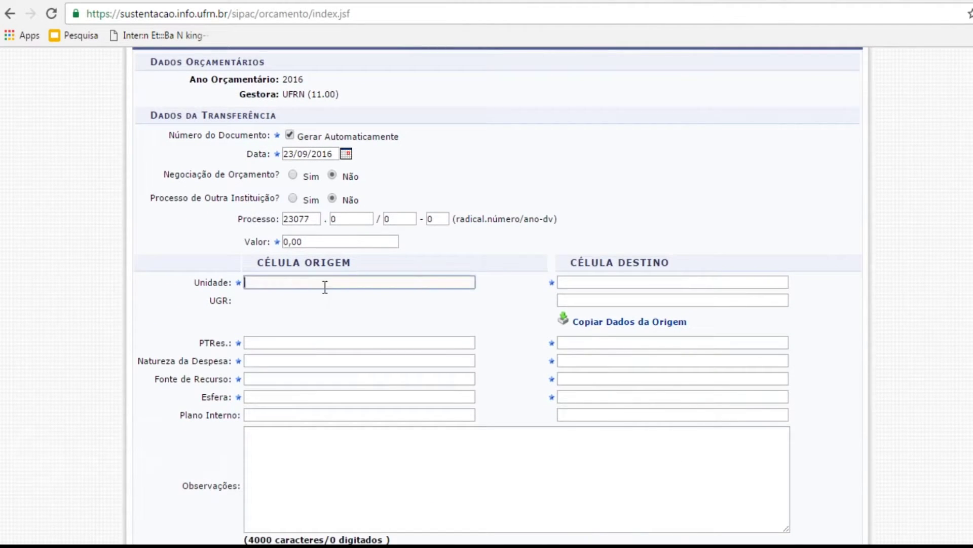
{"action": "type", "text": "1100"}
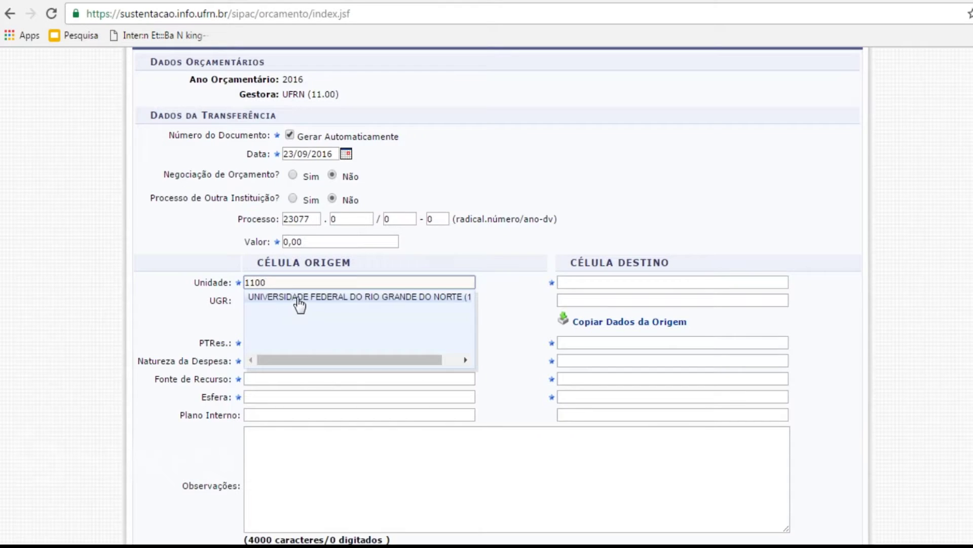
{"action": "left_click", "coordinate": [300, 300]}
{"action": "left_click", "coordinate": [294, 343]}
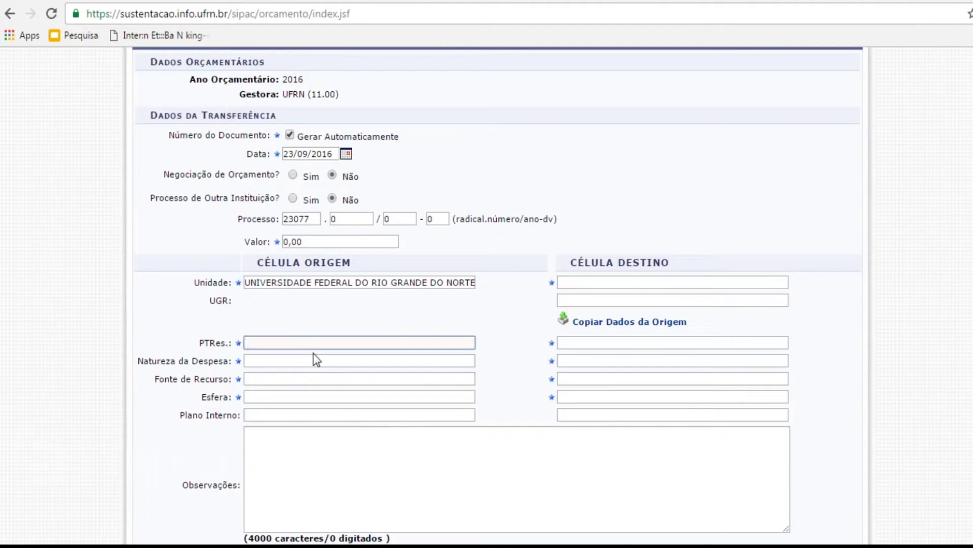
{"action": "type", "text": "108332"}
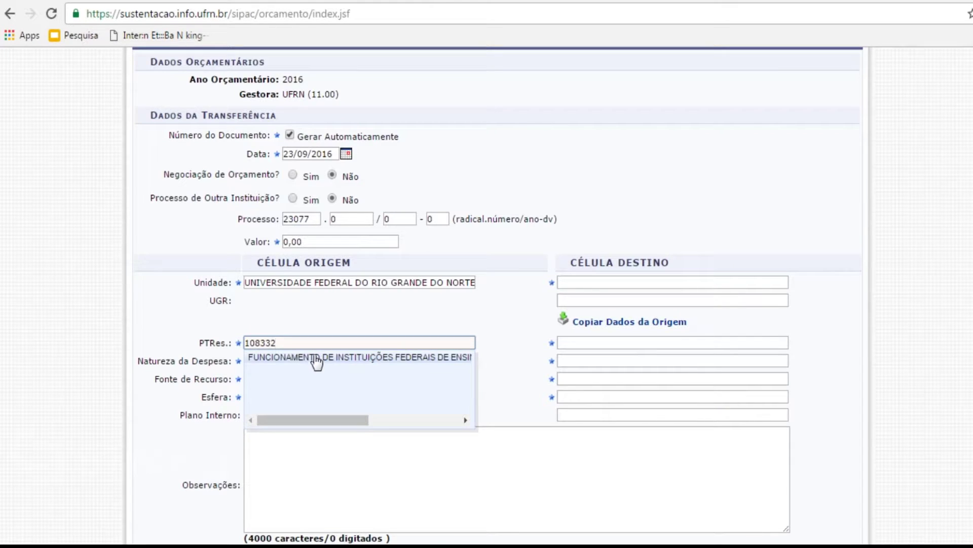
{"action": "left_click", "coordinate": [305, 363]}
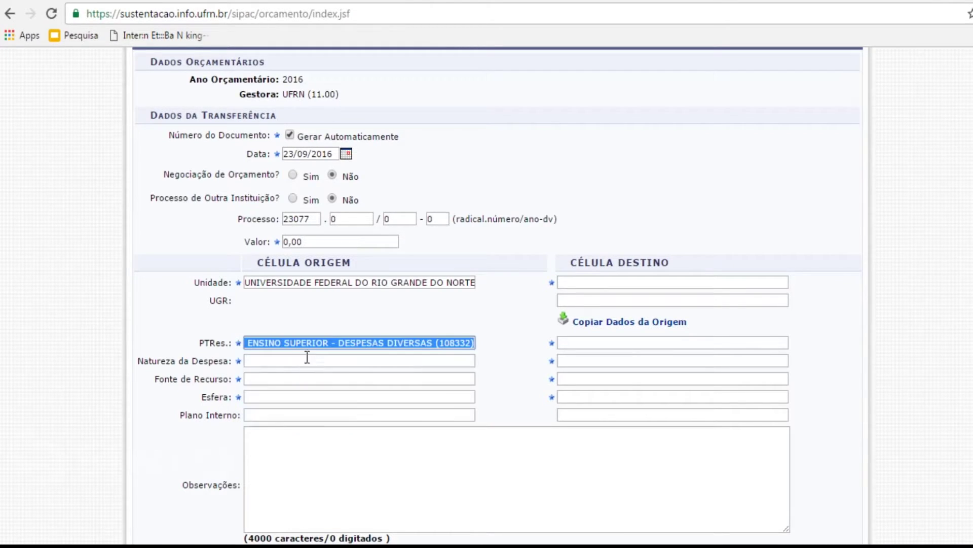
Set the reallocation's origin Natureza da Despesa to CUSTEIO (339000).
{"action": "left_click", "coordinate": [284, 365]}
{"action": "type", "text": "339000"}
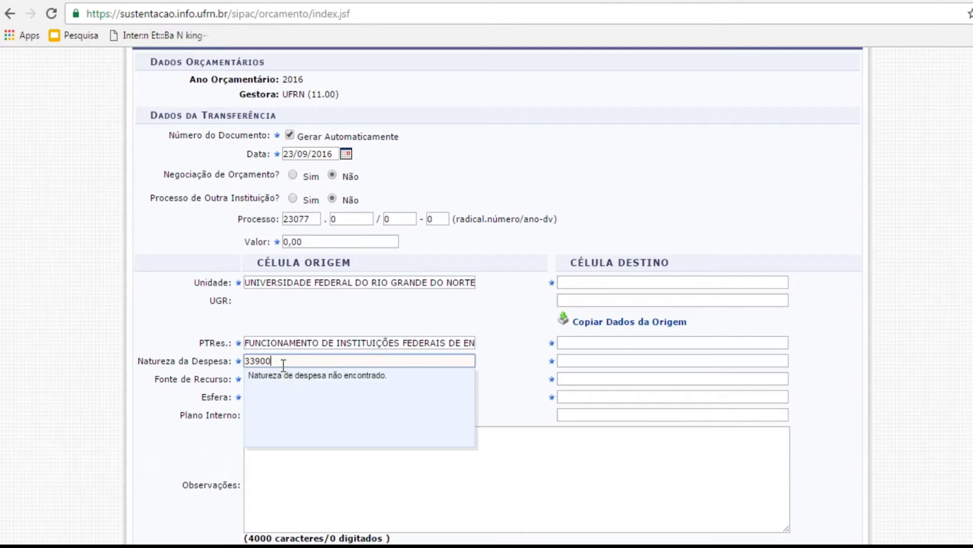
{"action": "left_click", "coordinate": [284, 375]}
{"action": "left_click", "coordinate": [263, 380]}
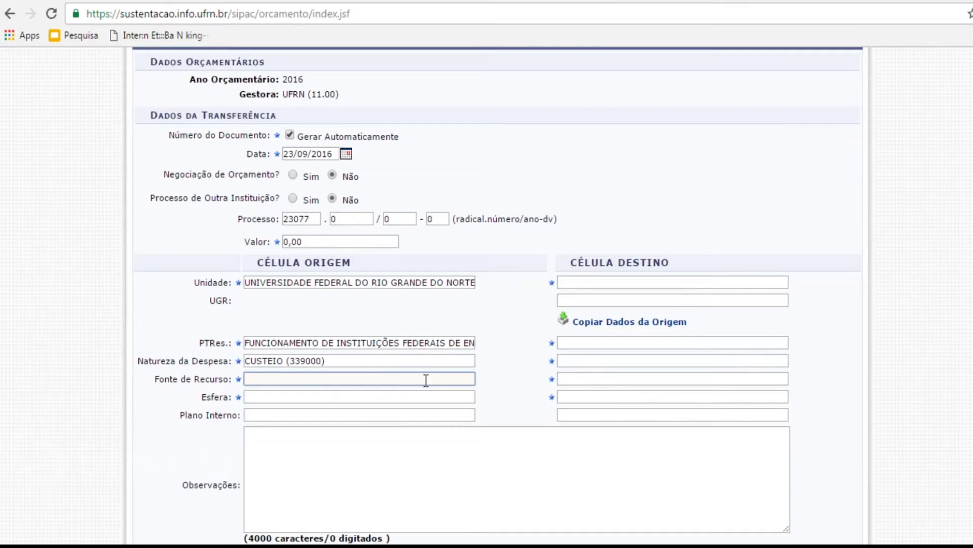
{"action": "scroll", "coordinate": [424, 380], "scroll_direction": "up", "scroll_amount": 3}
{"action": "scroll", "coordinate": [435, 375], "scroll_direction": "down", "scroll_amount": 3}
{"action": "type", "text": "0112000000"}
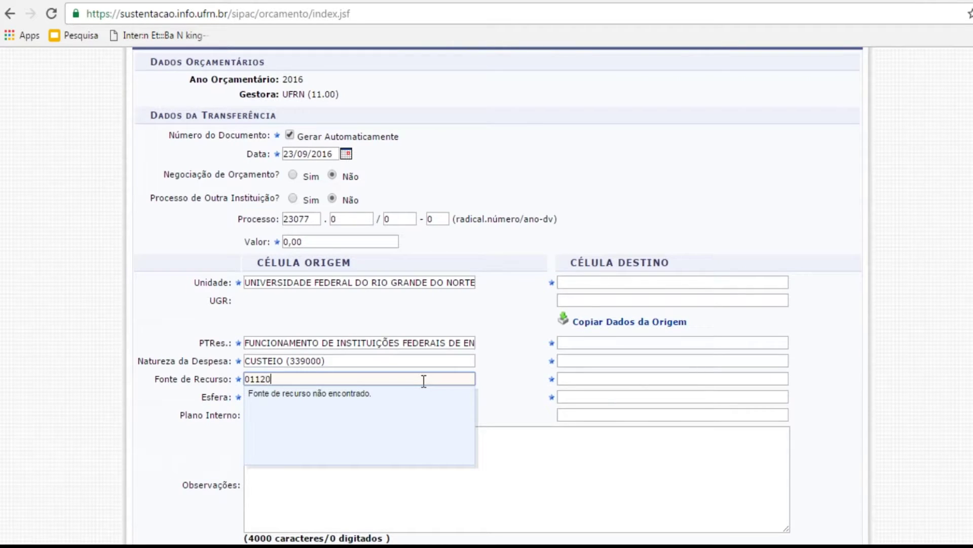
{"action": "left_click", "coordinate": [361, 394]}
{"action": "left_click", "coordinate": [311, 396]}
{"action": "type", "text": "1"}
{"action": "left_click", "coordinate": [341, 411]}
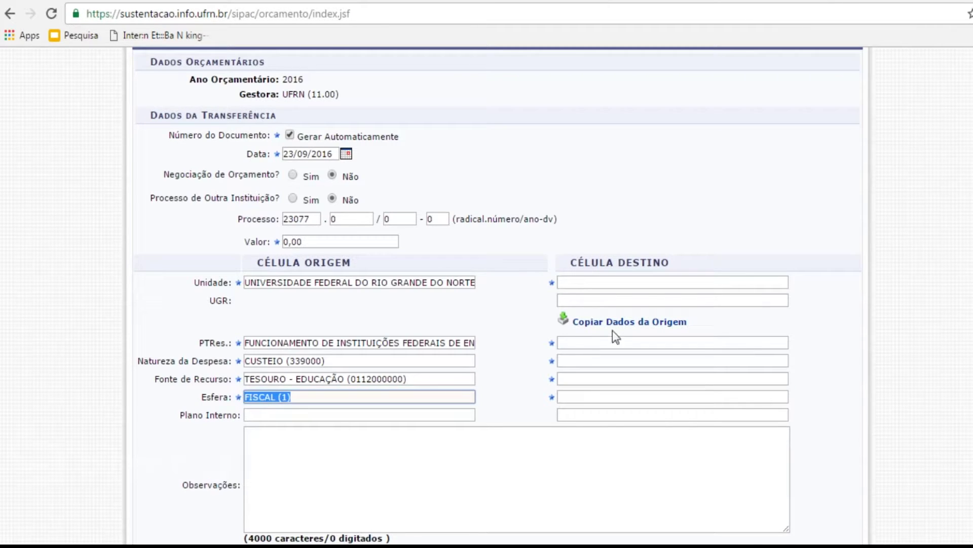
Copy the origin data into the destination cell and set its Unidade to Universidade Federal do Rio Grande do Norte (code 1100).
{"action": "left_click", "coordinate": [624, 324]}
{"action": "left_click", "coordinate": [606, 282]}
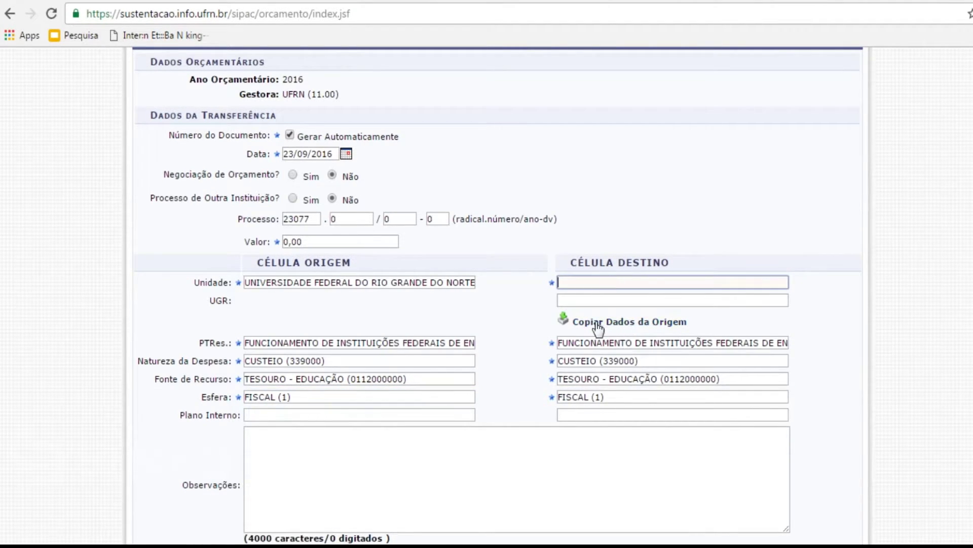
{"action": "type", "text": "1100"}
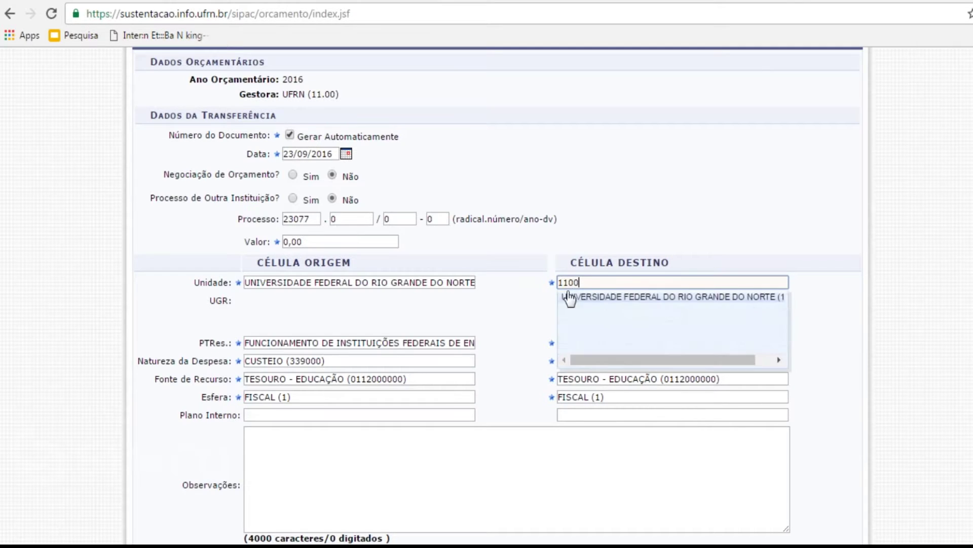
{"action": "left_click", "coordinate": [602, 302]}
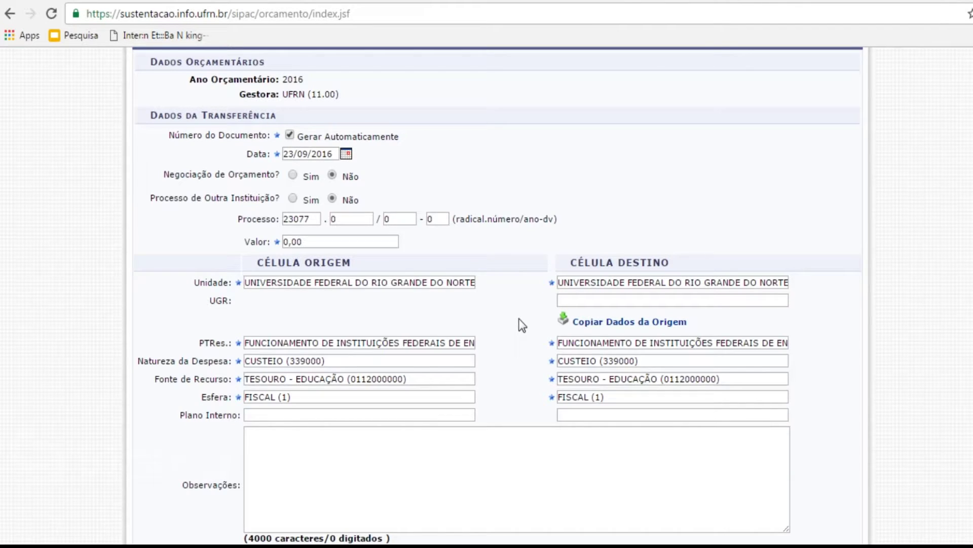
Clear the destination cell's Natureza da Despesa and set the reallocation's Valor to 100.000,00.
{"action": "left_click_drag", "start_coordinate": [644, 361], "coordinate": [563, 361]}
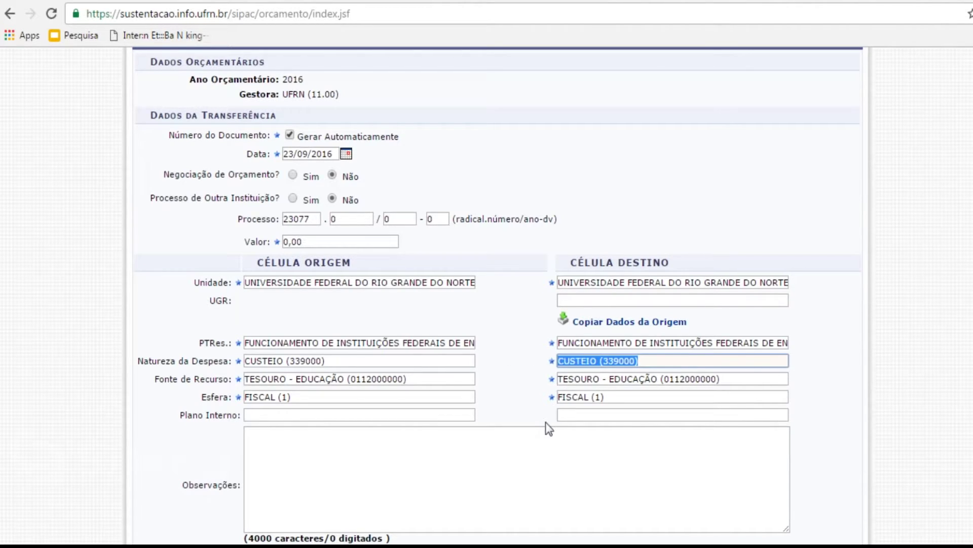
{"action": "key", "text": "BackSpace"}
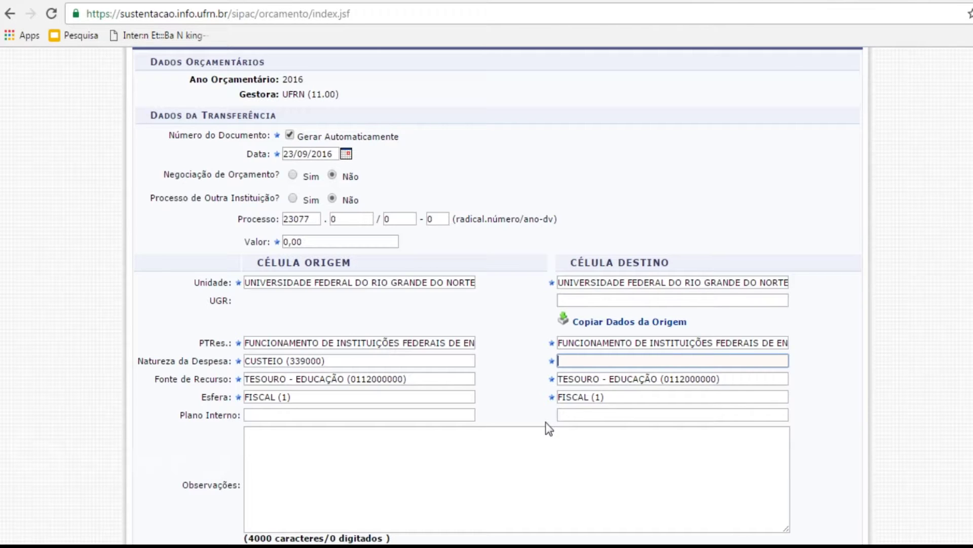
{"action": "left_click", "coordinate": [315, 242]}
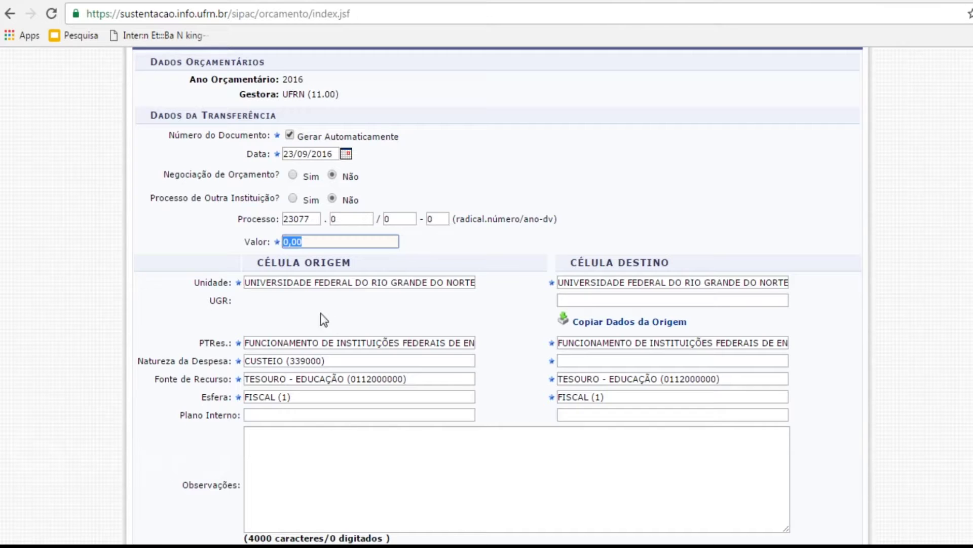
{"action": "left_click", "coordinate": [605, 361]}
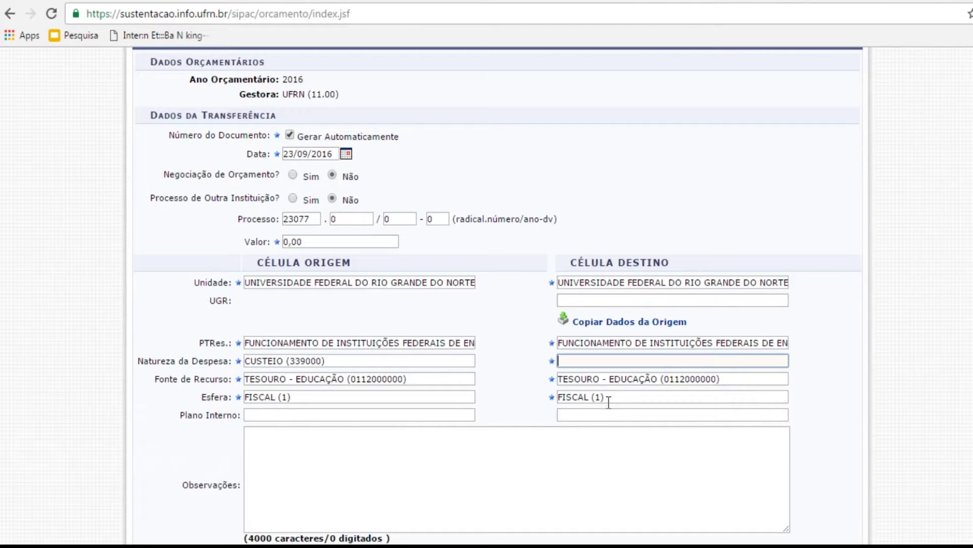
{"action": "left_click", "coordinate": [282, 241]}
{"action": "key", "text": "BackSpace"}
{"action": "type", "text": "10,000000"}
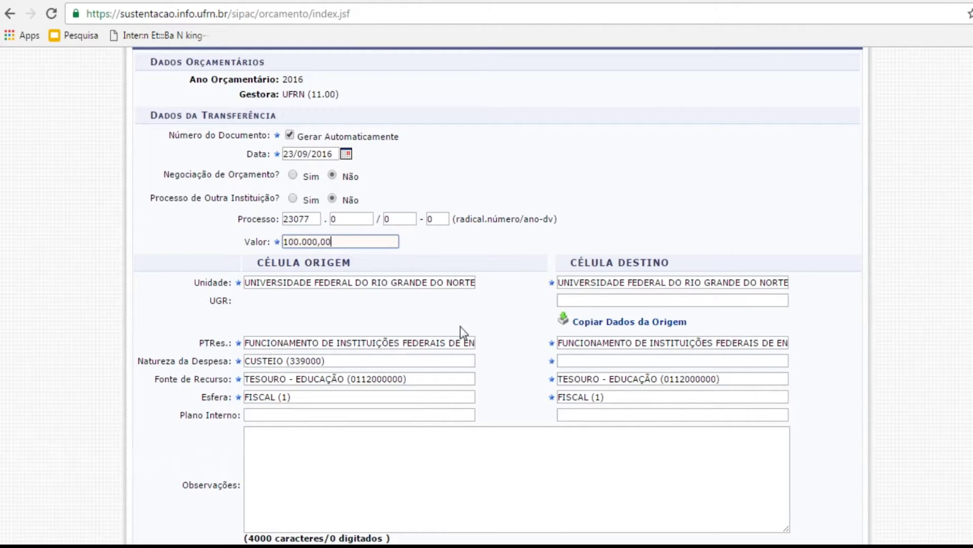
Set the destination cell's Natureza da Despesa to DIÁRIAS (339014) and activate its UGR field.
{"action": "left_click", "coordinate": [598, 360]}
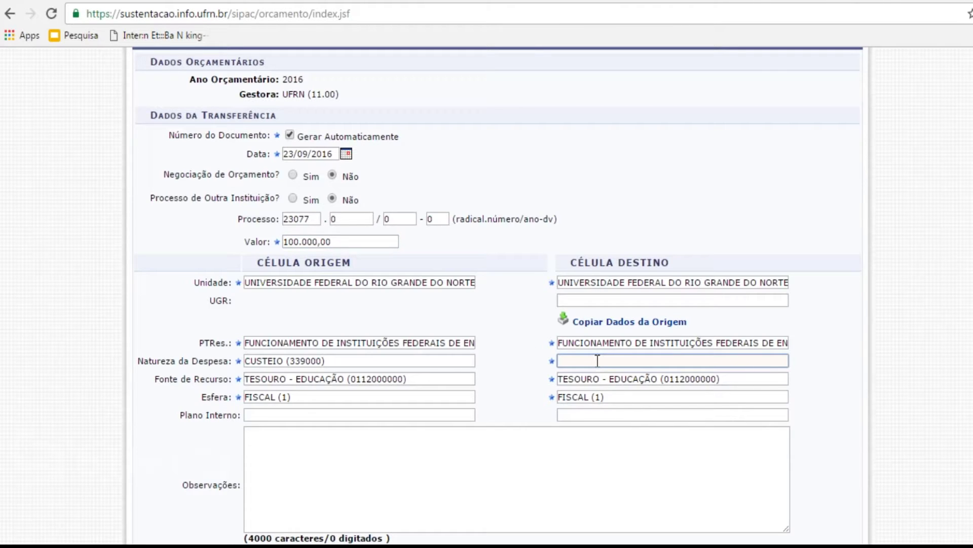
{"action": "type", "text": "339"}
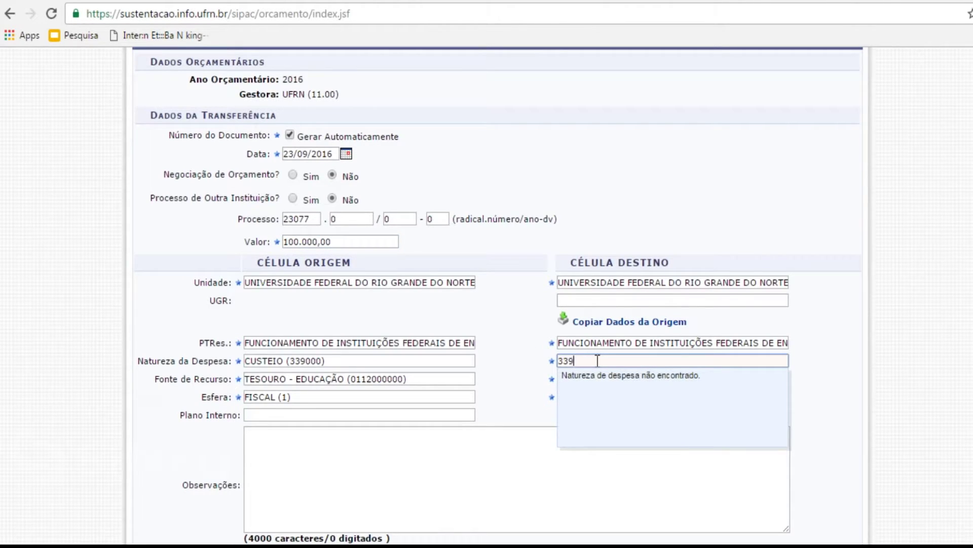
{"action": "type", "text": "014"}
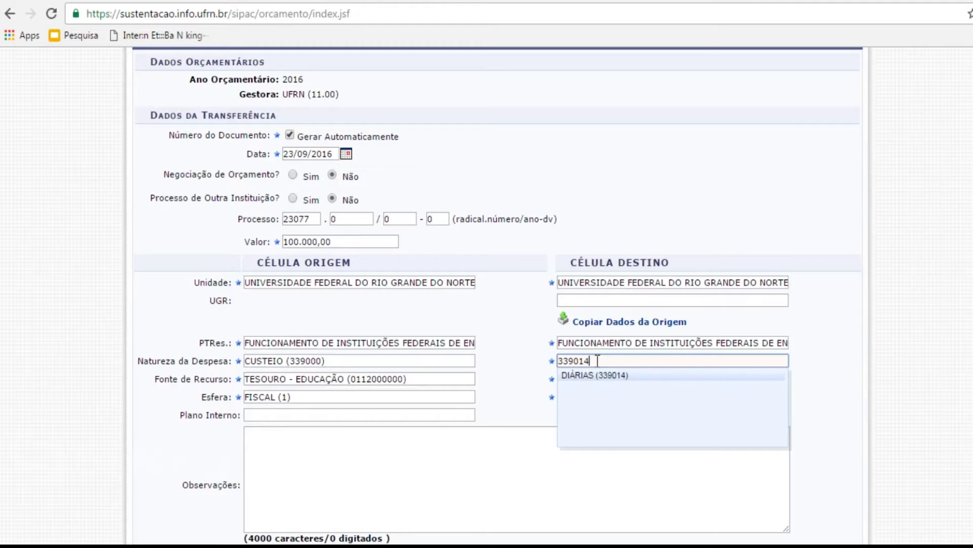
{"action": "left_click", "coordinate": [613, 376]}
{"action": "left_click", "coordinate": [582, 301]}
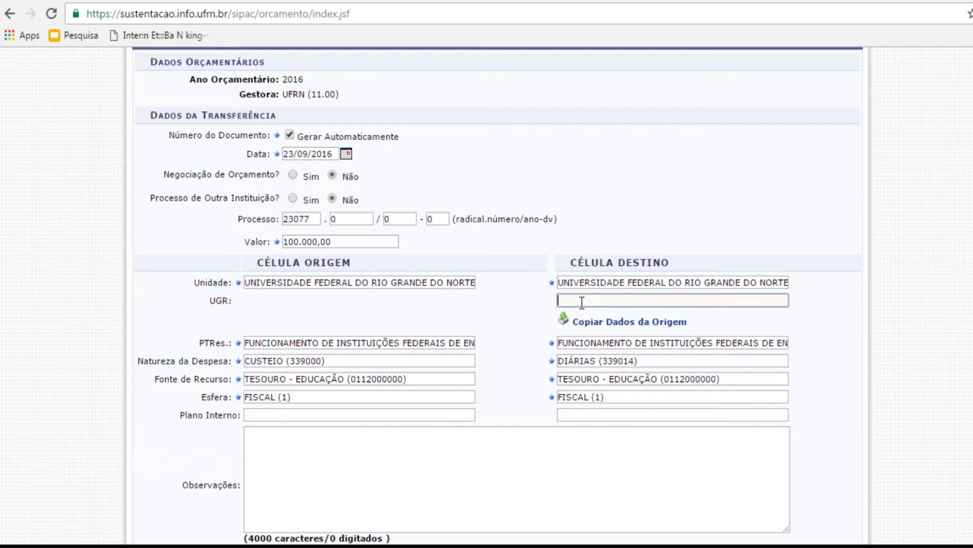